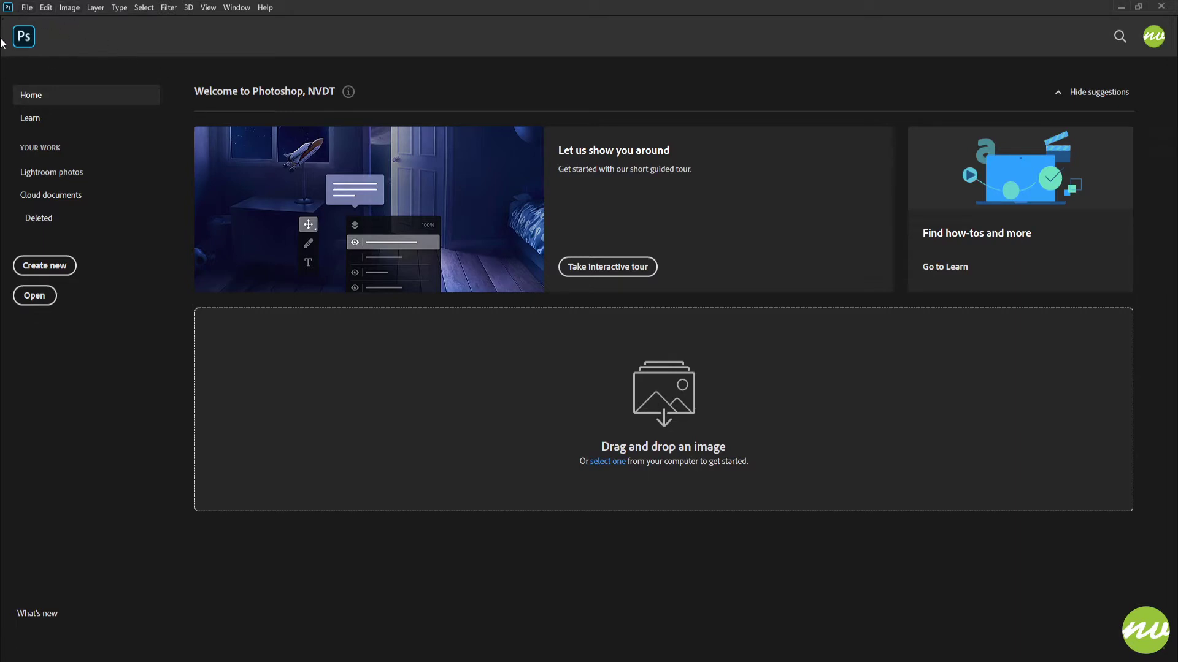
Step: Open MyFirstDocument.psd from the NVDT-Projects folder and fit the whole canvas on screen
click(24, 37)
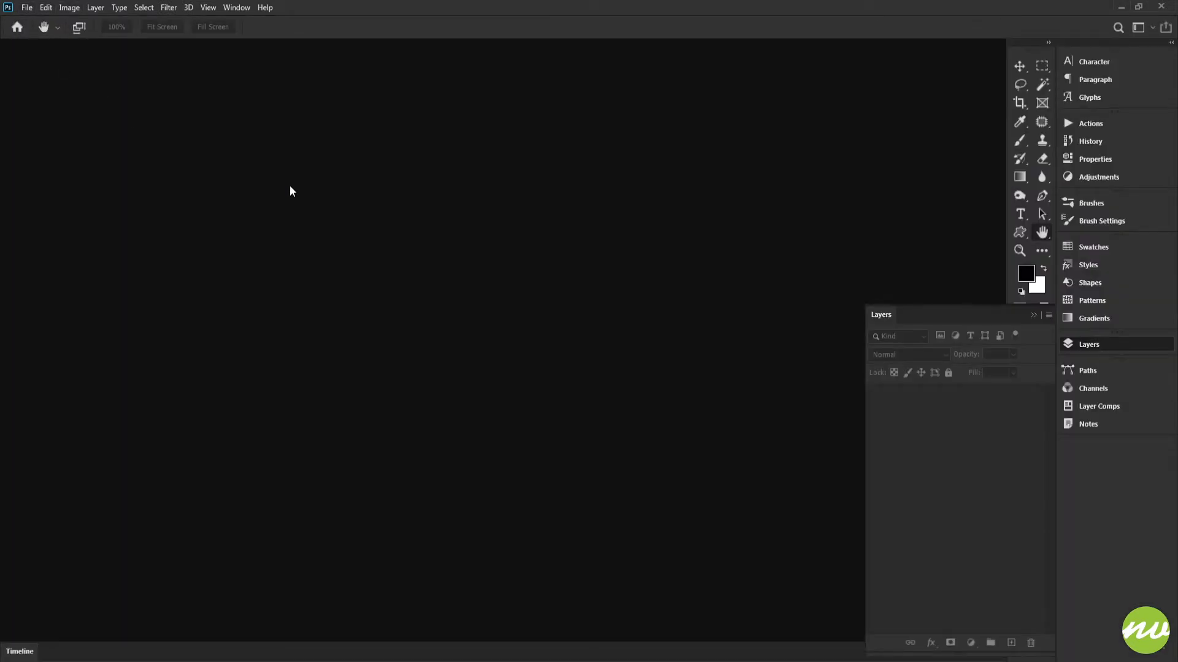
click(26, 7)
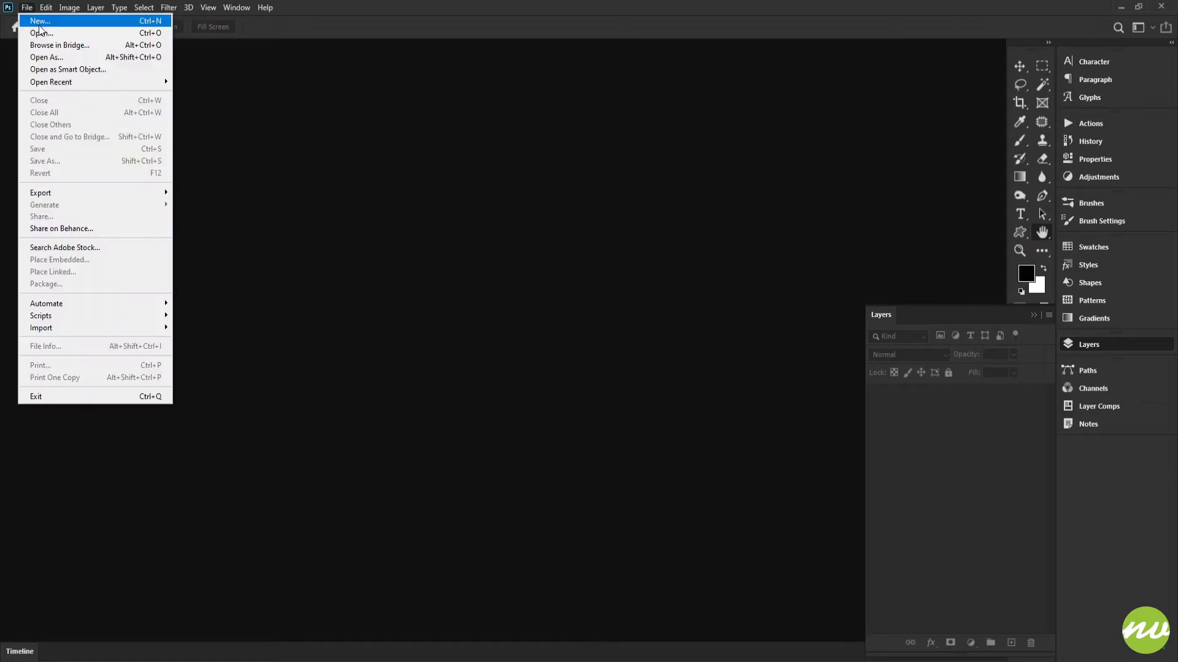
click(55, 28)
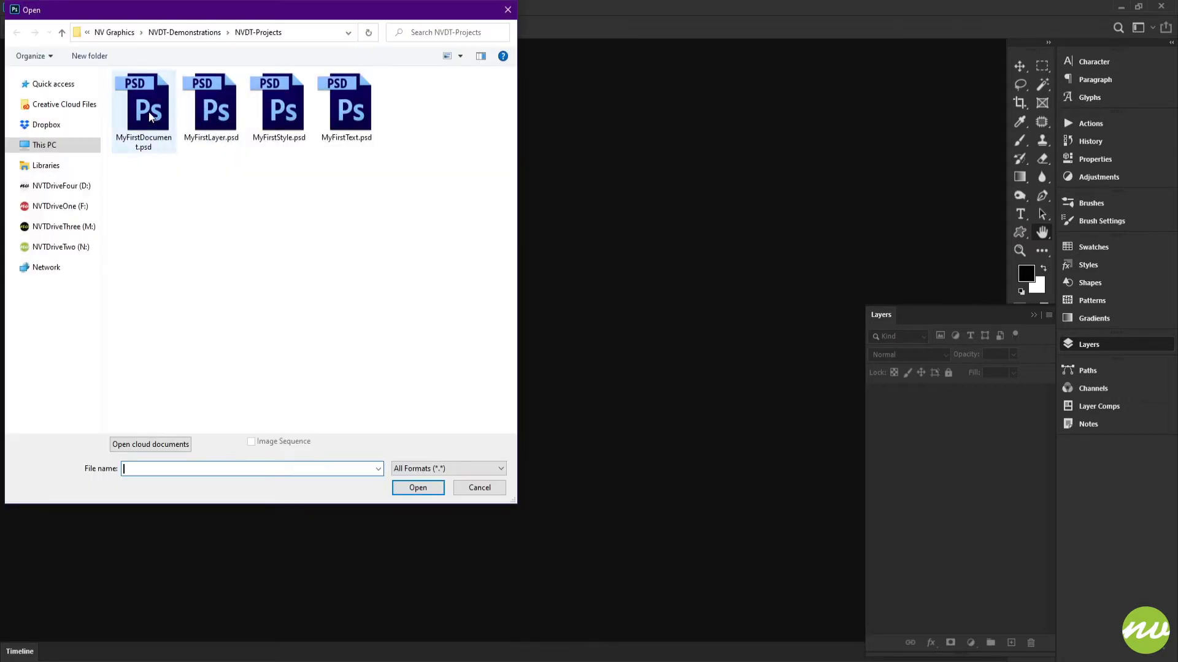
click(150, 116)
click(414, 489)
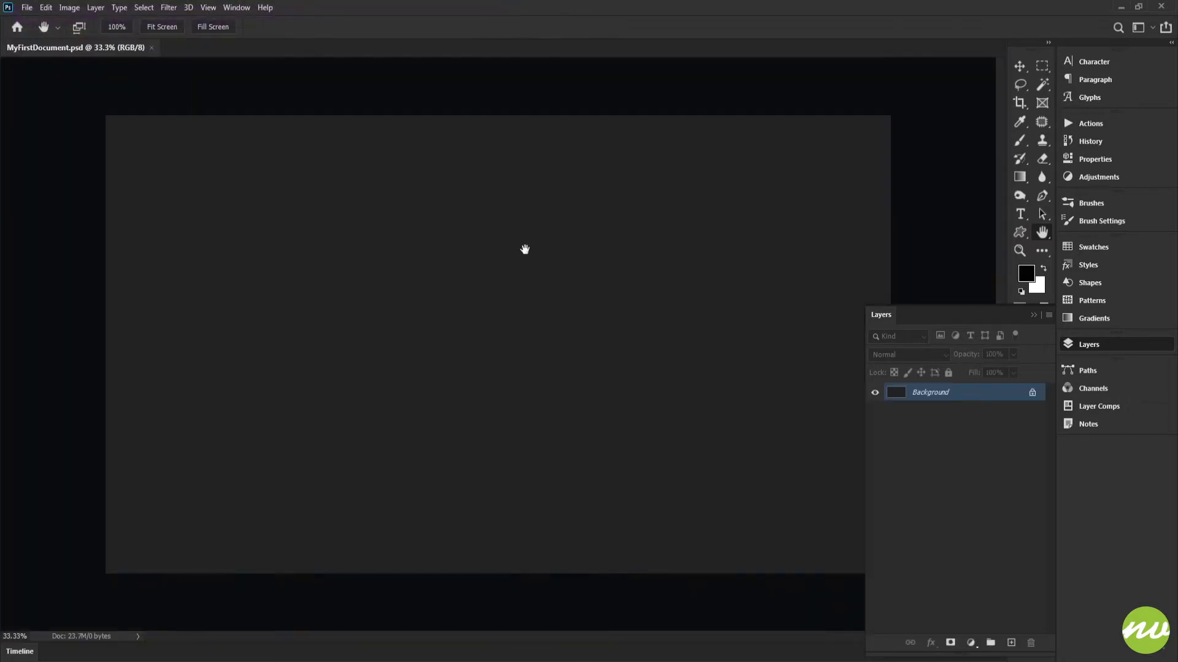
click(159, 28)
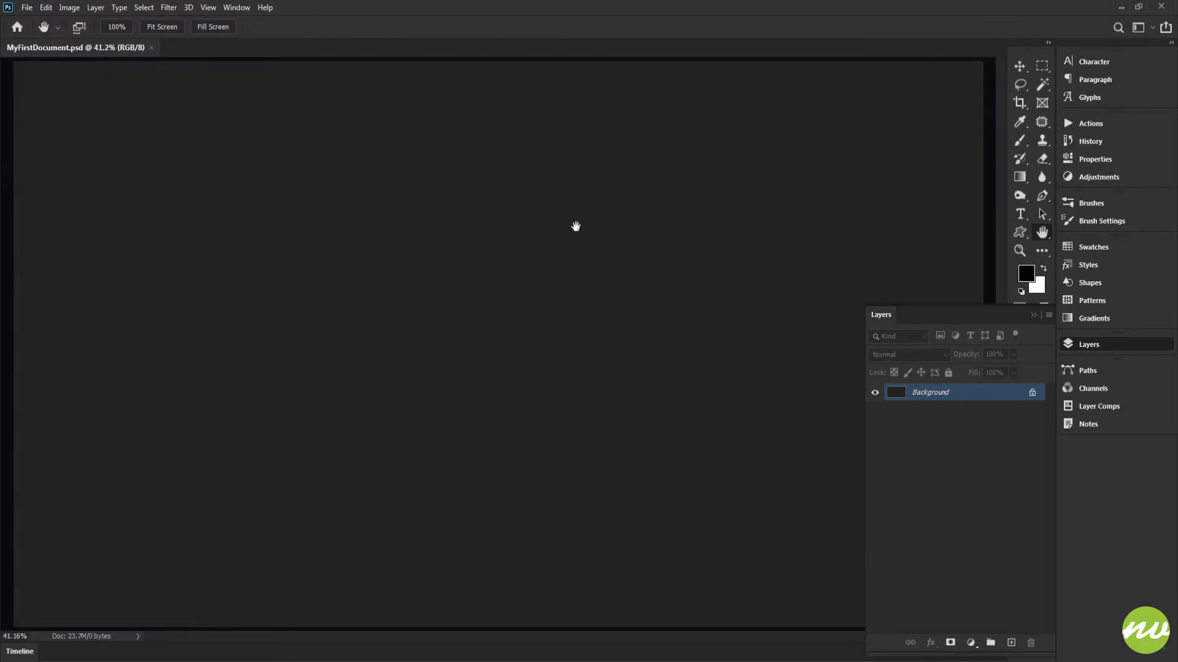
Step: Activate the Rectangle tool in Shape mode and set its fill colour to white (ffffff)
key(u)
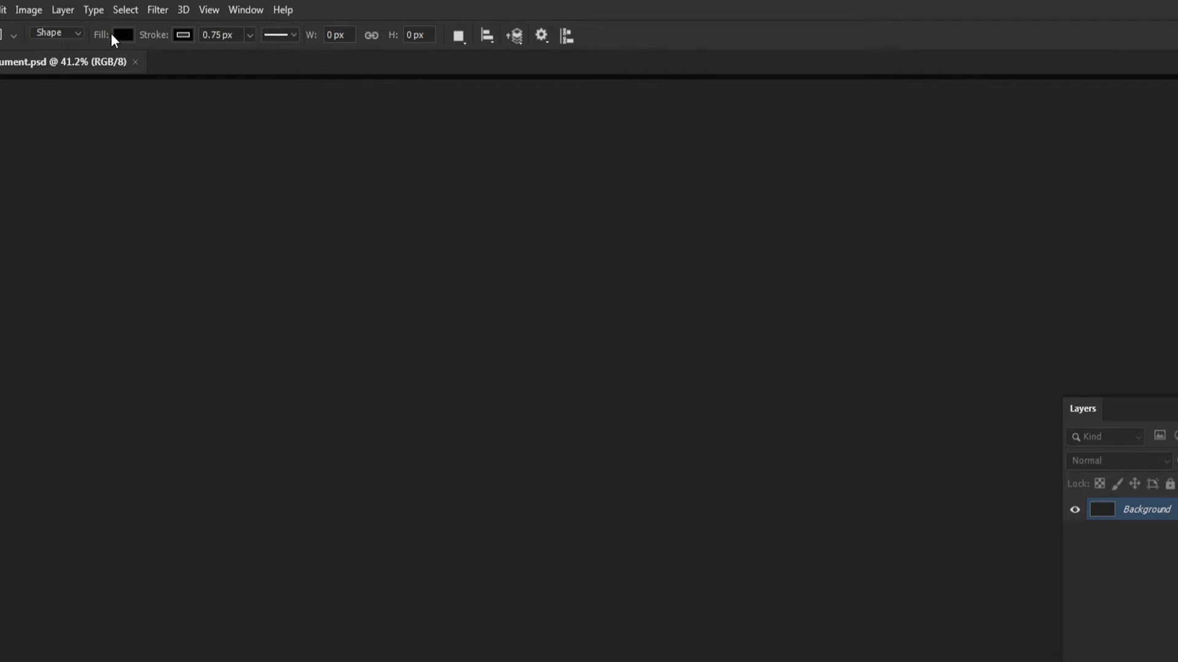
click(122, 35)
click(221, 66)
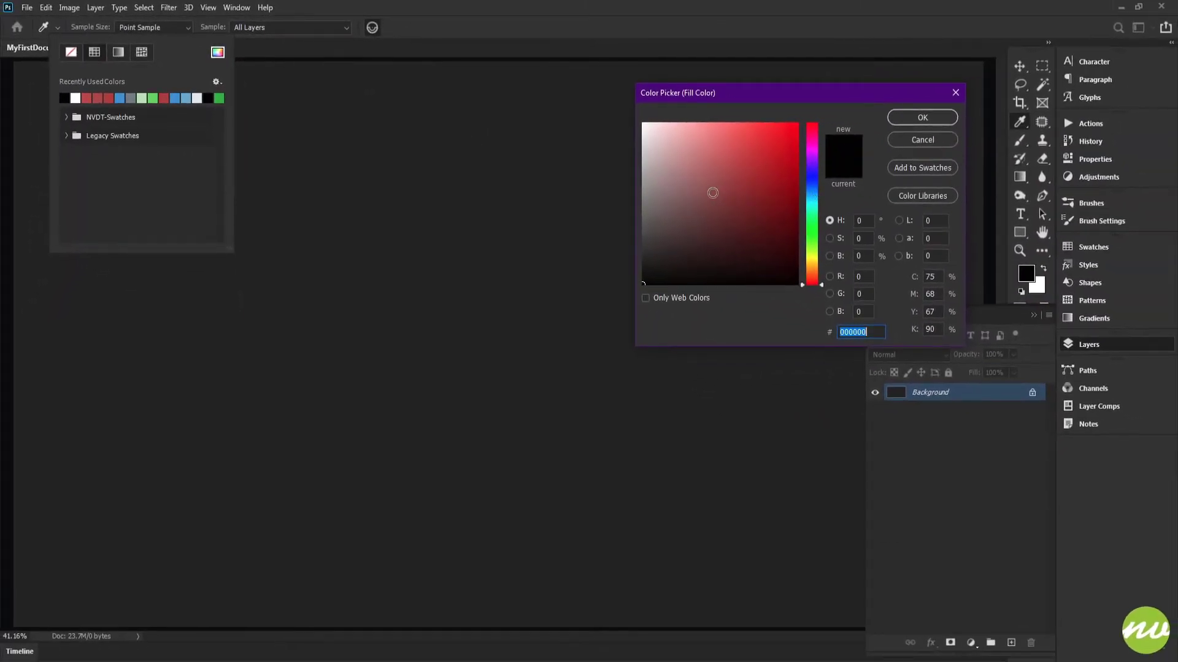
mouse_move(712, 192)
mouse_down()
mouse_move(697, 151)
mouse_move(696, 170)
mouse_move(643, 123)
mouse_up()
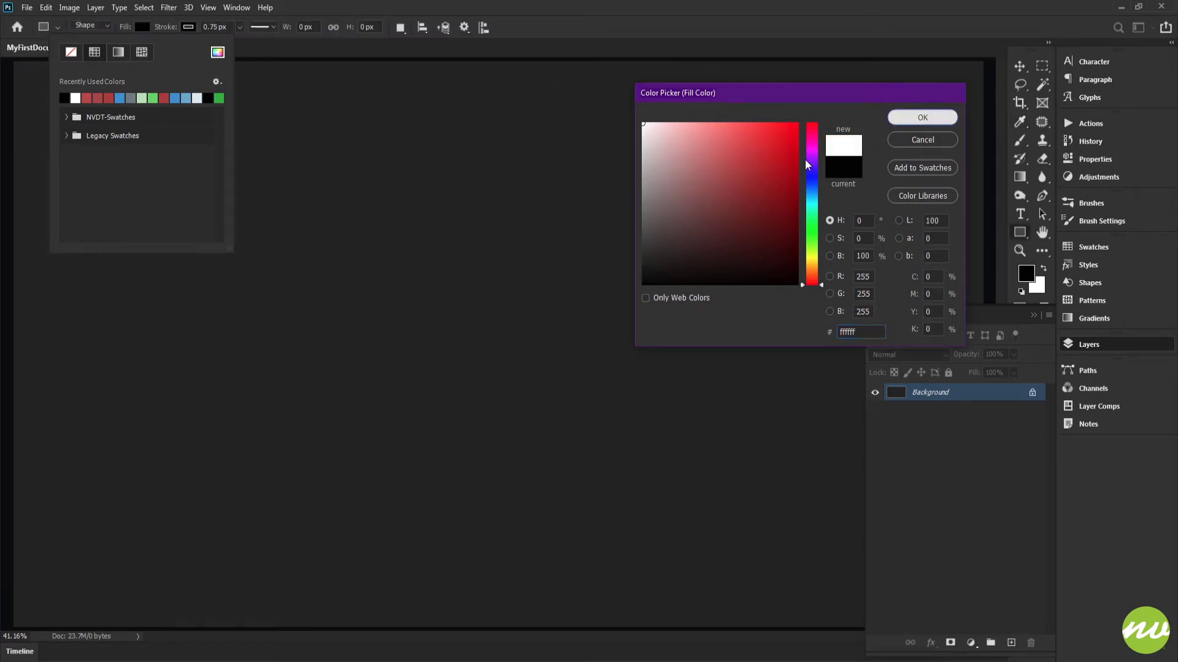
click(907, 118)
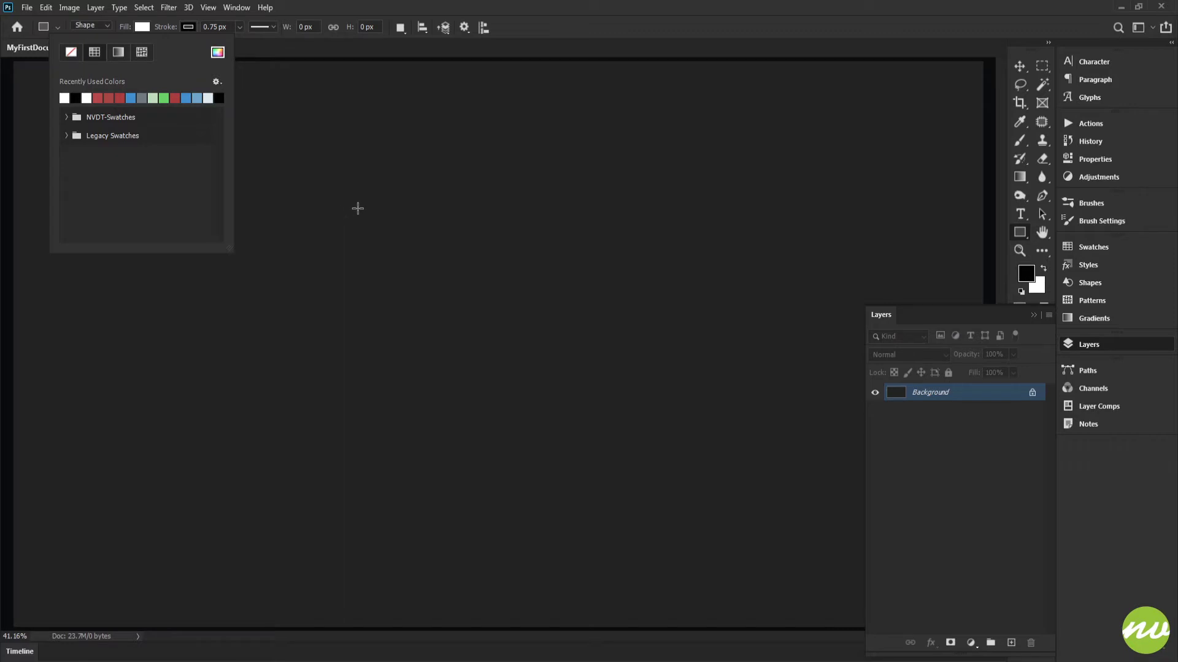
Step: Draw a white square of about 1400 x 1400 px near the middle of the canvas and show the layer list
click(283, 136)
drag(282, 135, 703, 502)
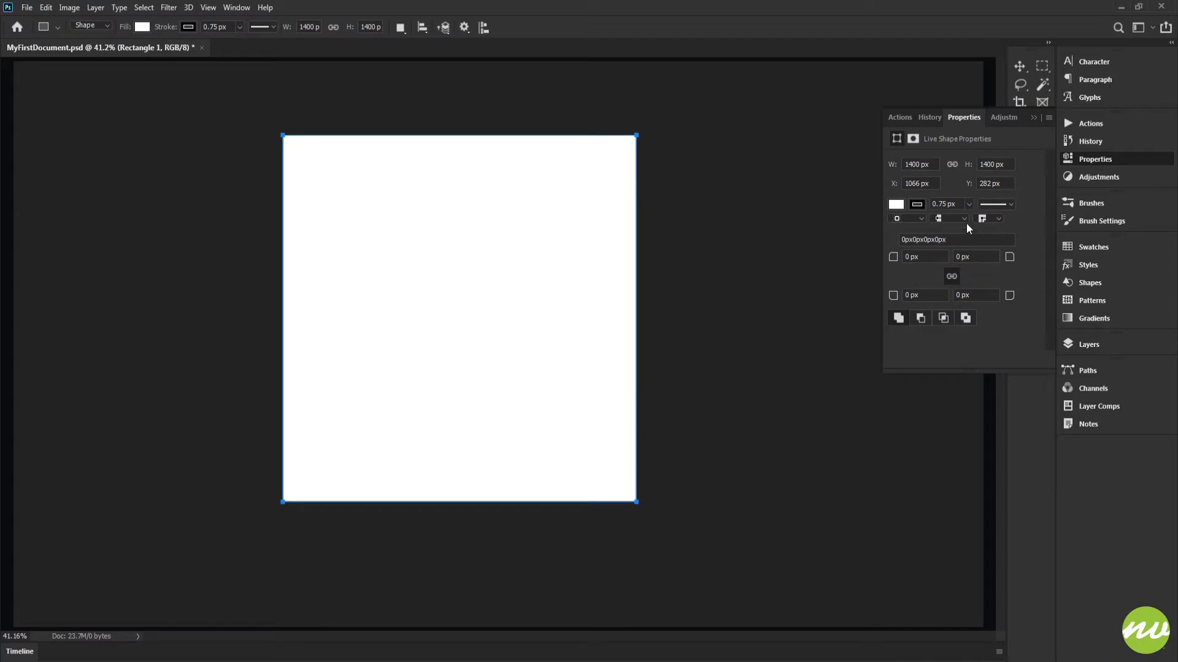
click(1086, 345)
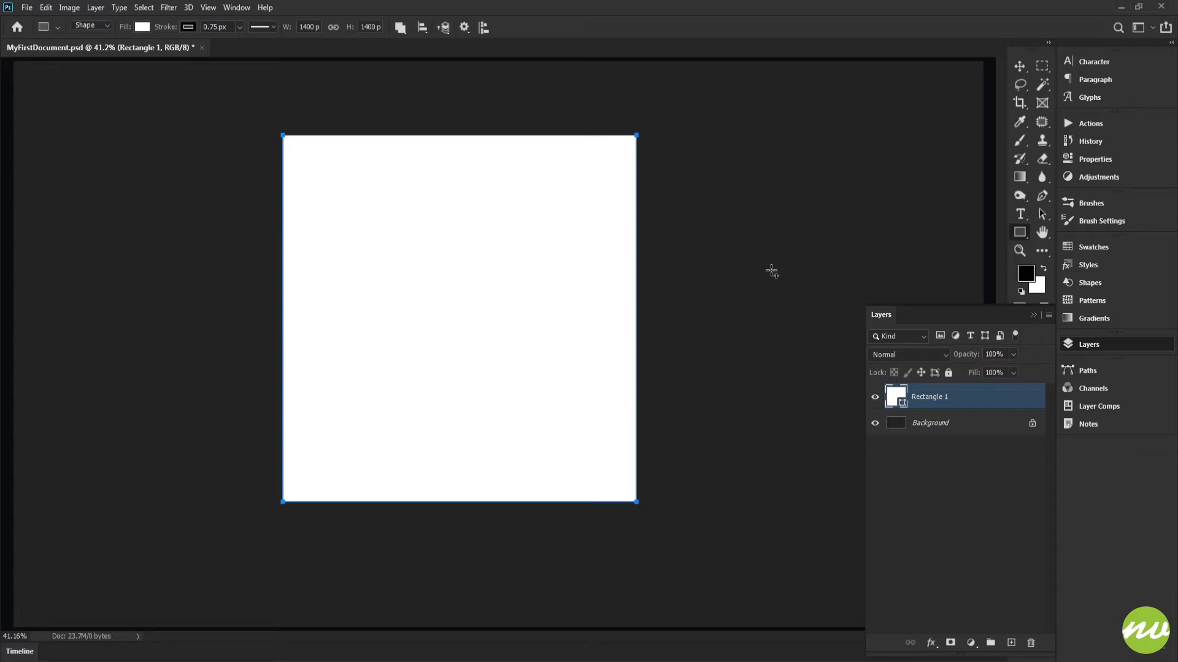
Step: With the Ellipse tool, draw a circle about 1314 px wide inside the square on the same Rectangle 1 shape layer
key(shift+u)
key(shift+u)
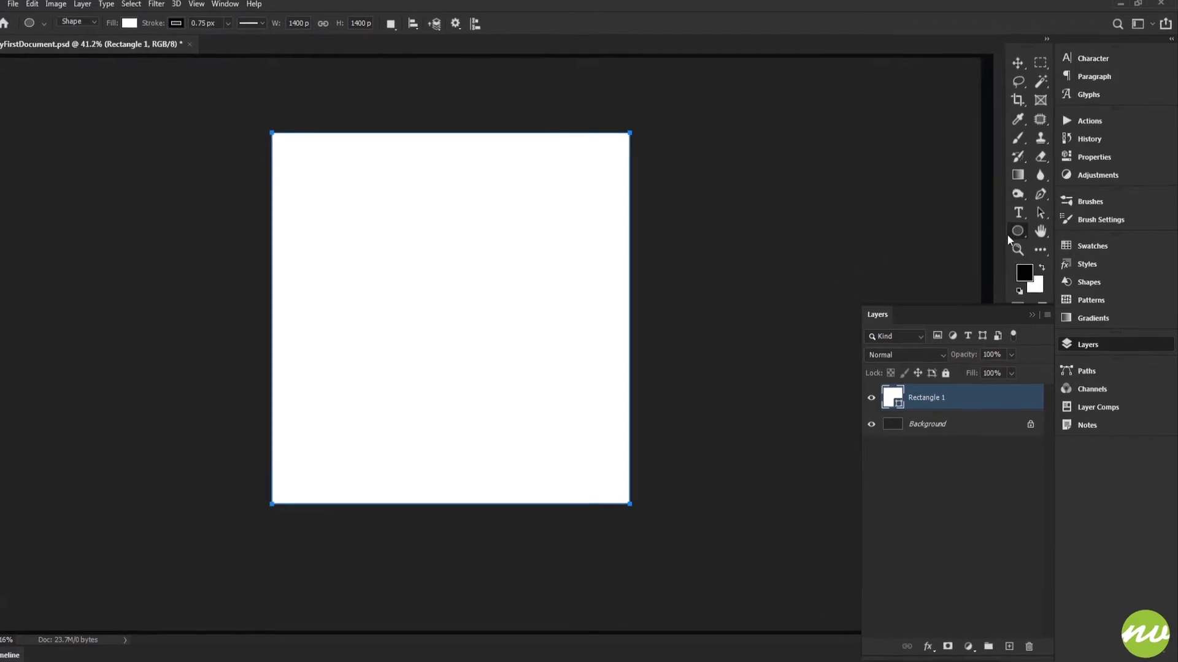
right_click(1019, 231)
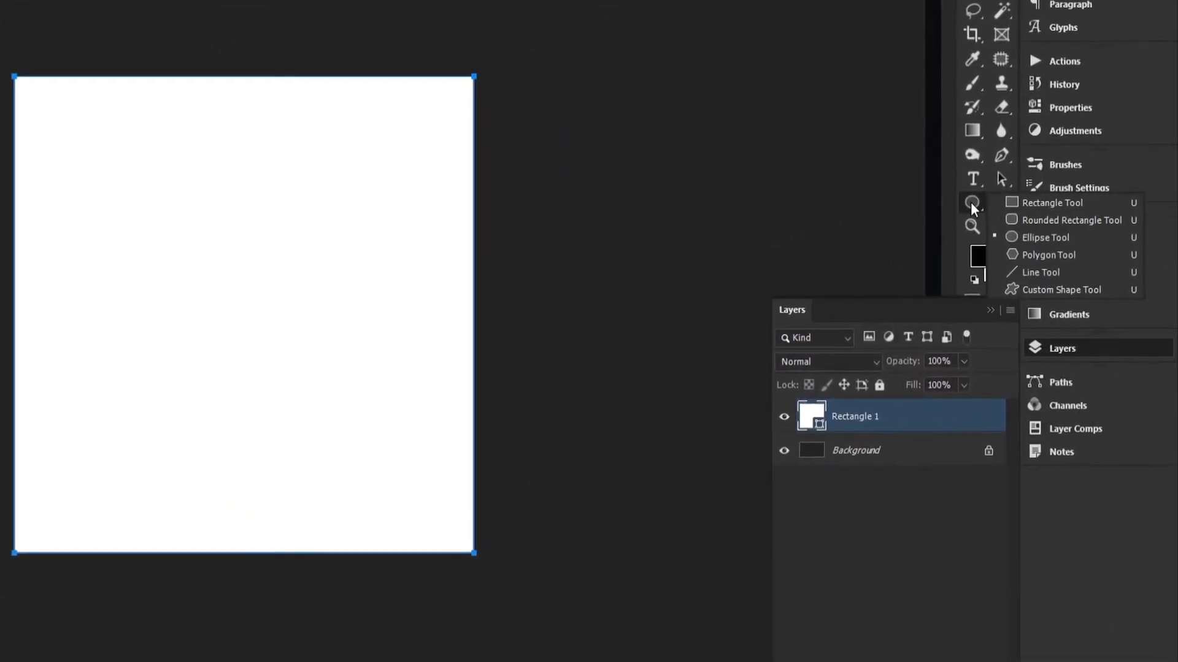
click(971, 203)
right_click(971, 203)
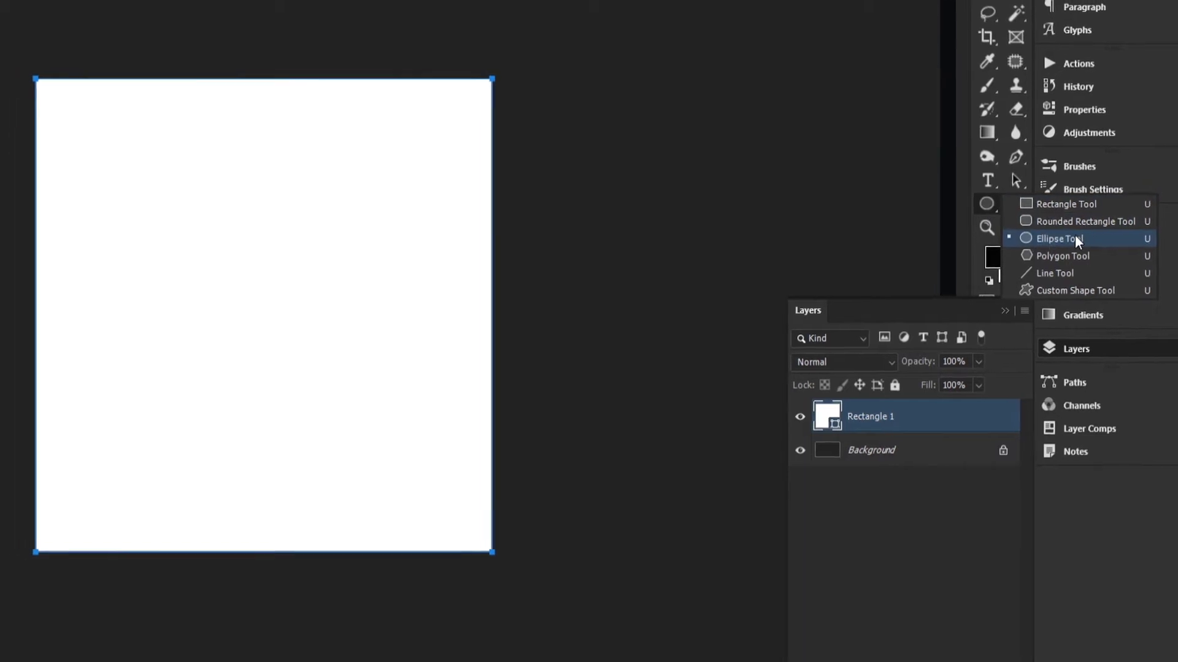
click(1043, 237)
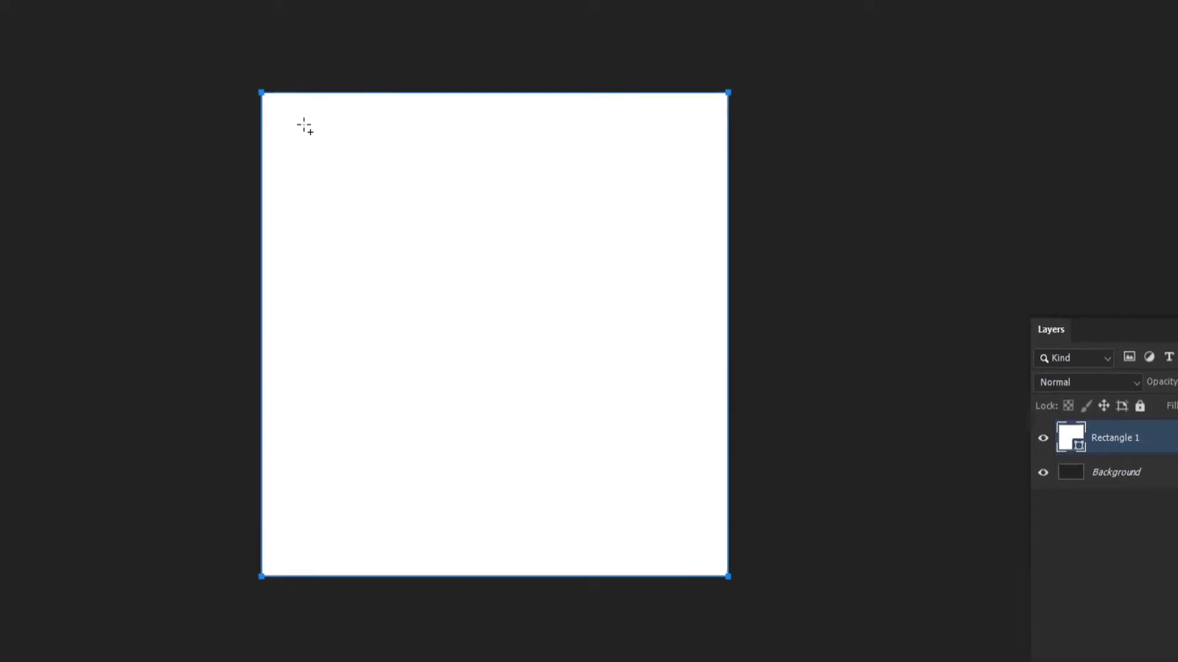
drag(274, 117, 692, 538)
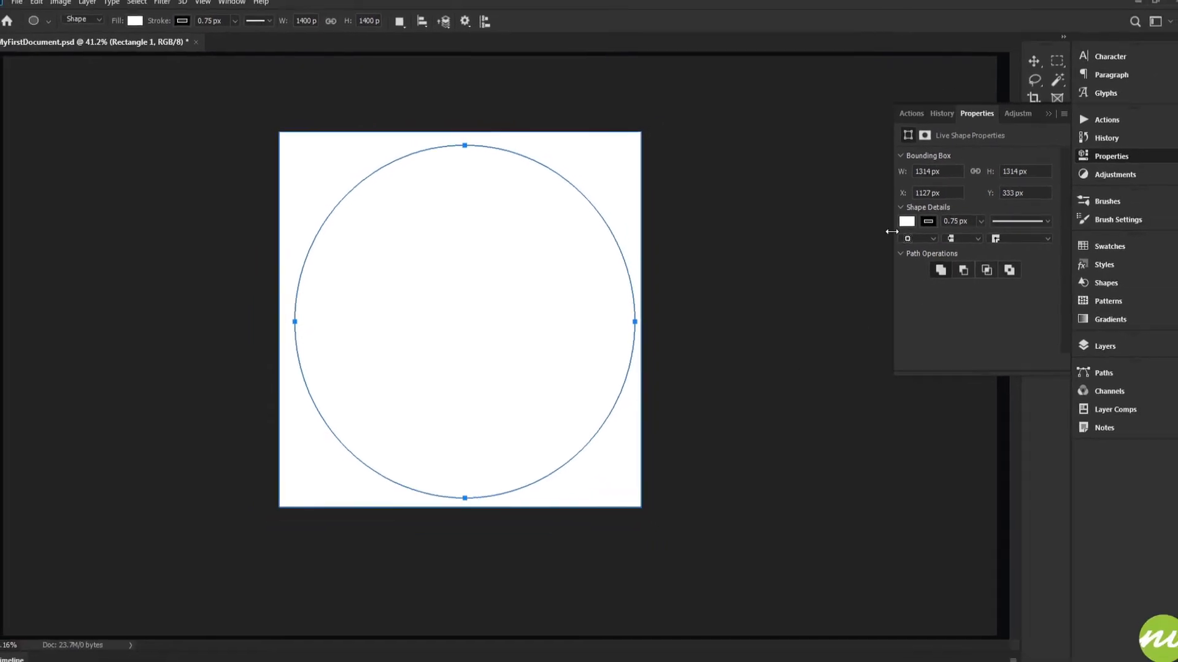
click(1112, 347)
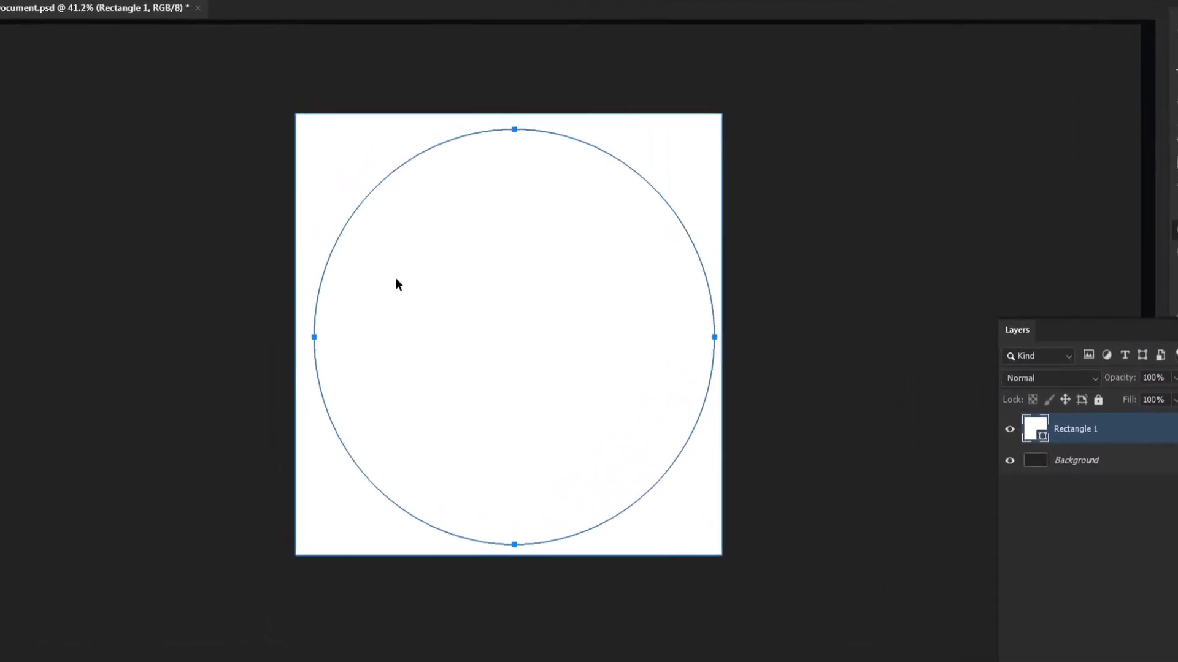
Step: Move the circle until its centre lies on the square's right edge and subtract it from the square with Subtract Front Shape
drag(410, 283, 619, 273)
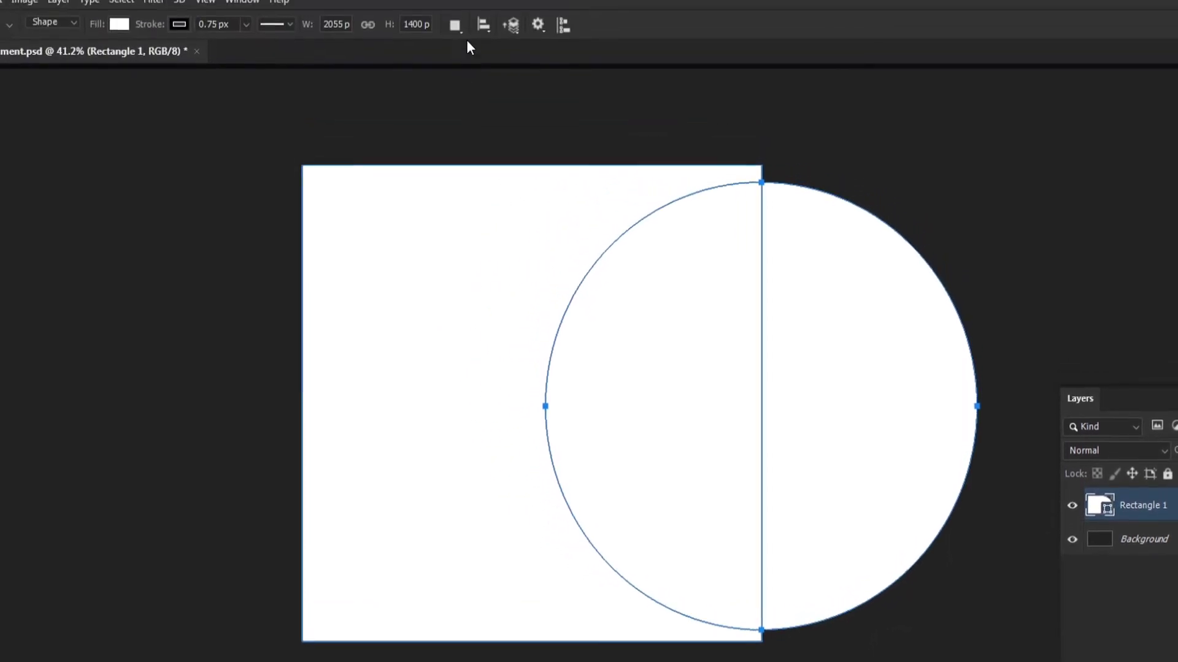
click(458, 38)
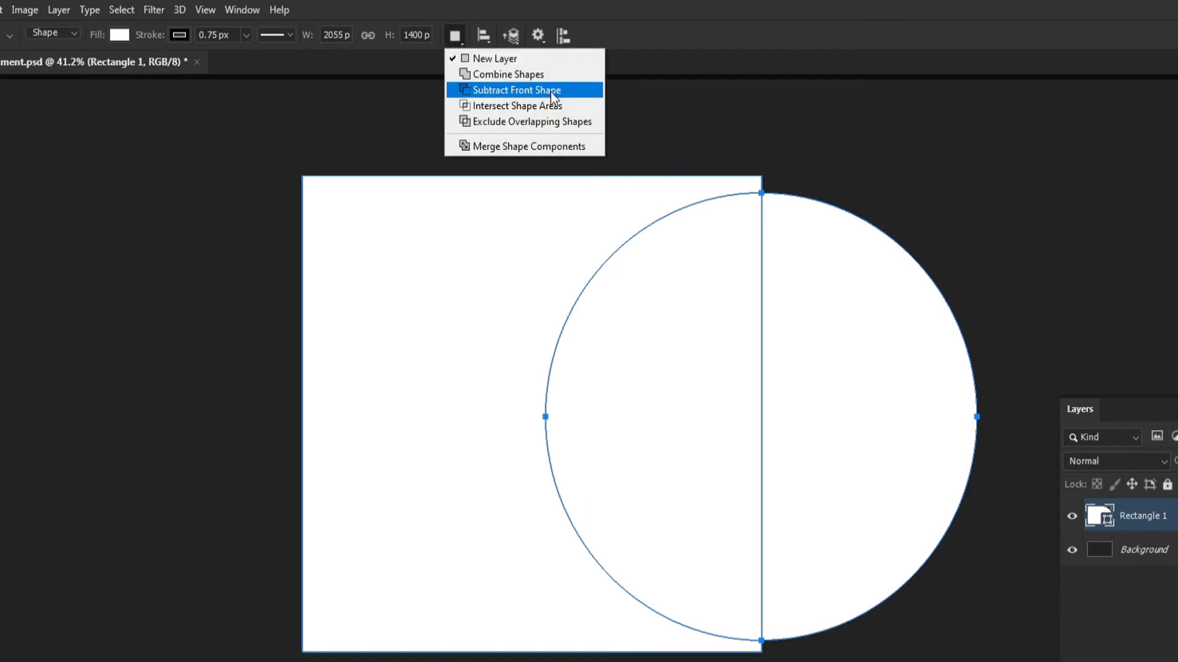
click(566, 95)
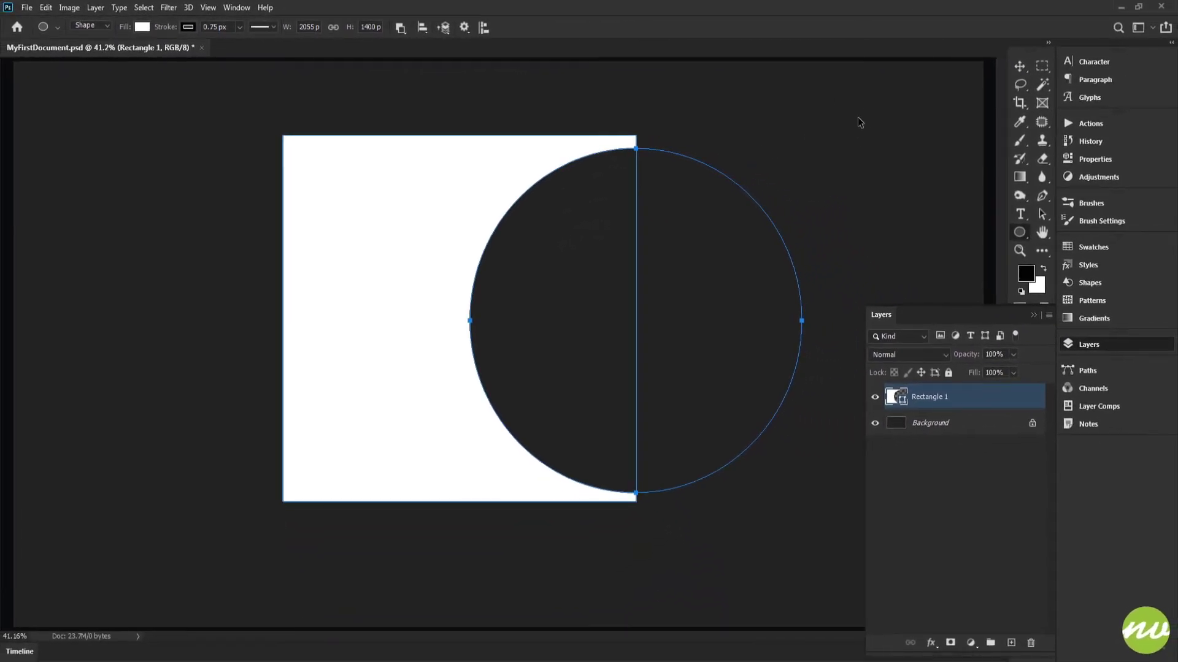
key(Return)
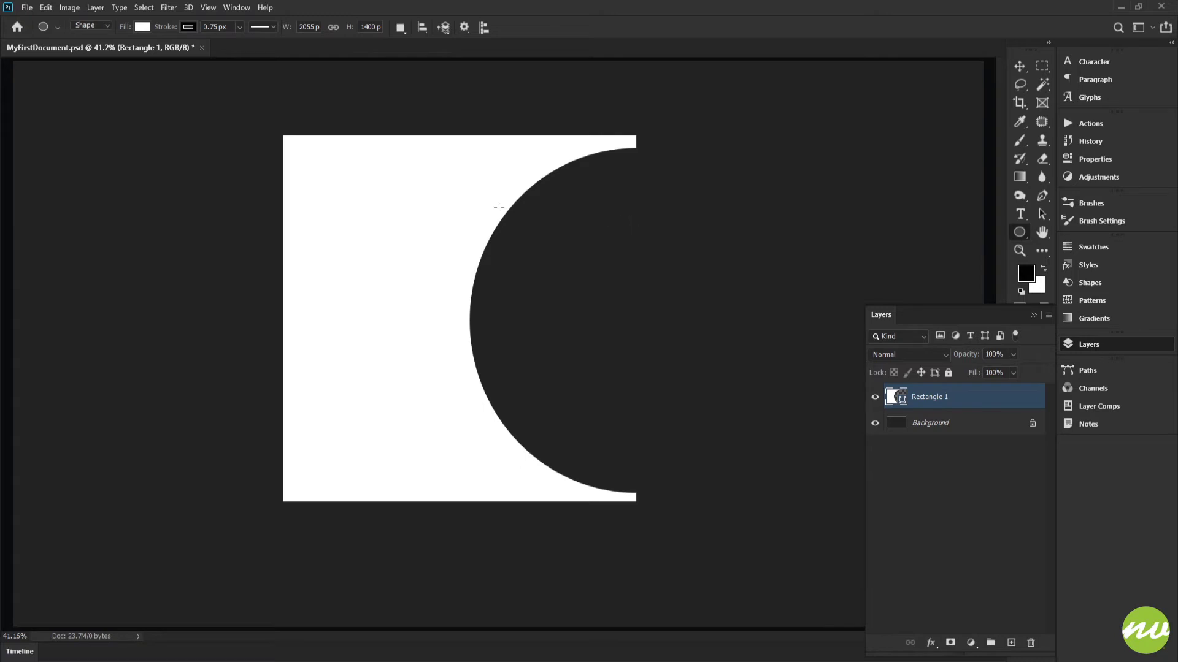
click(326, 162)
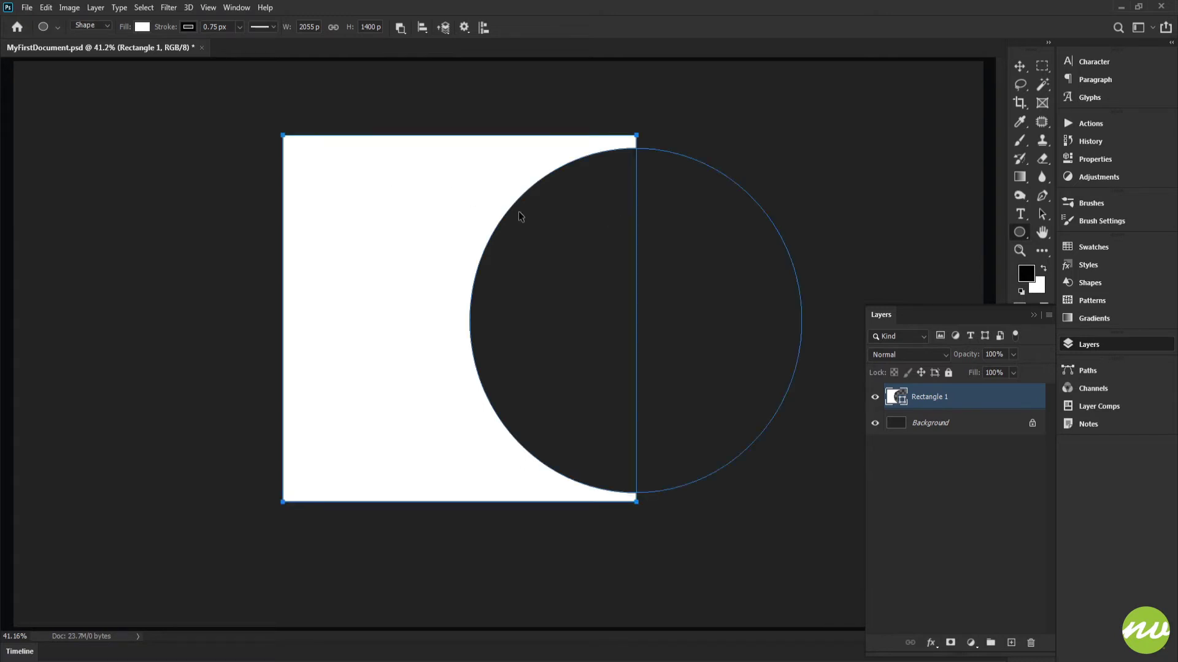
ctrl+click(705, 206)
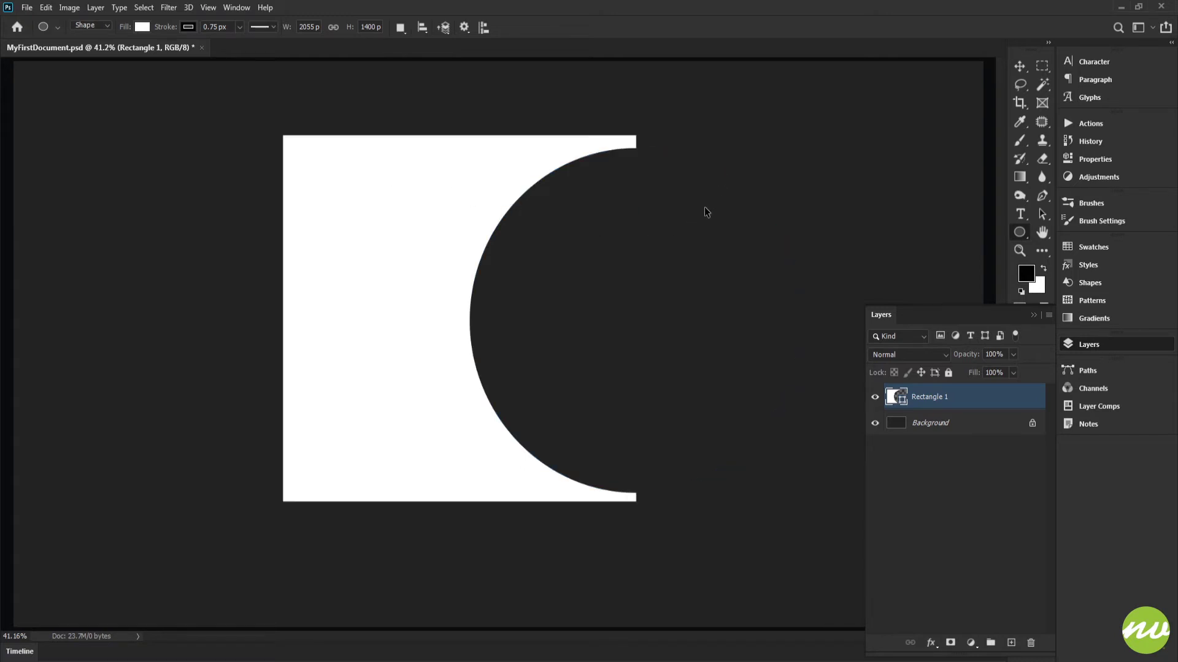
ctrl+click(704, 207)
ctrl+click(557, 158)
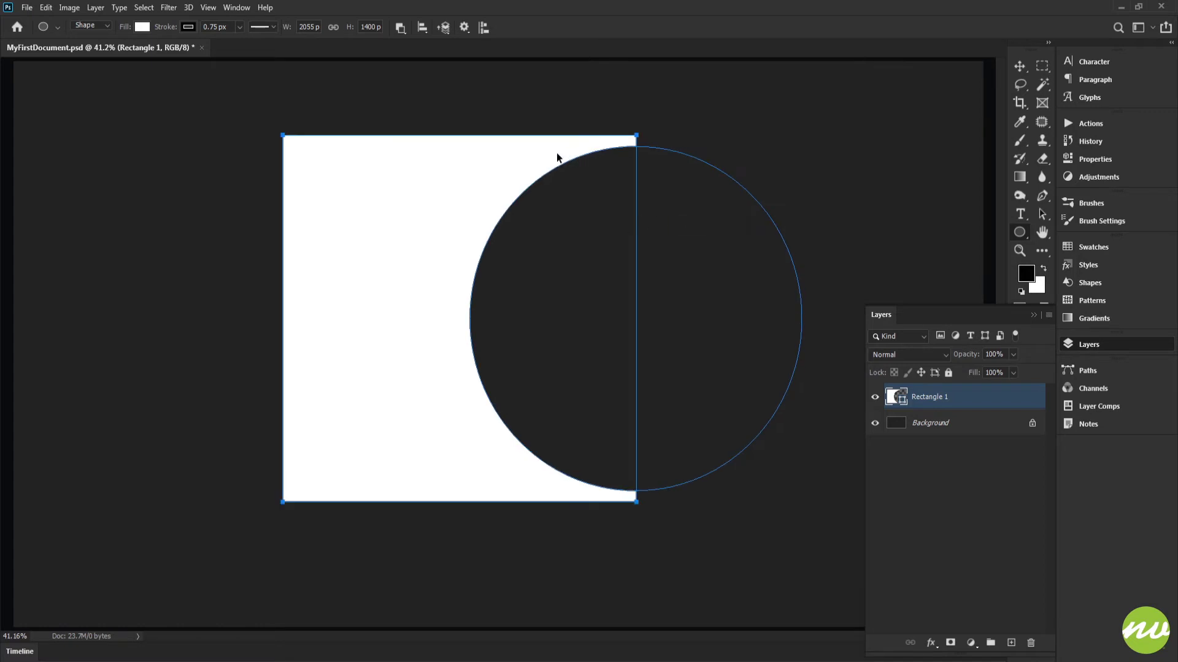
click(397, 27)
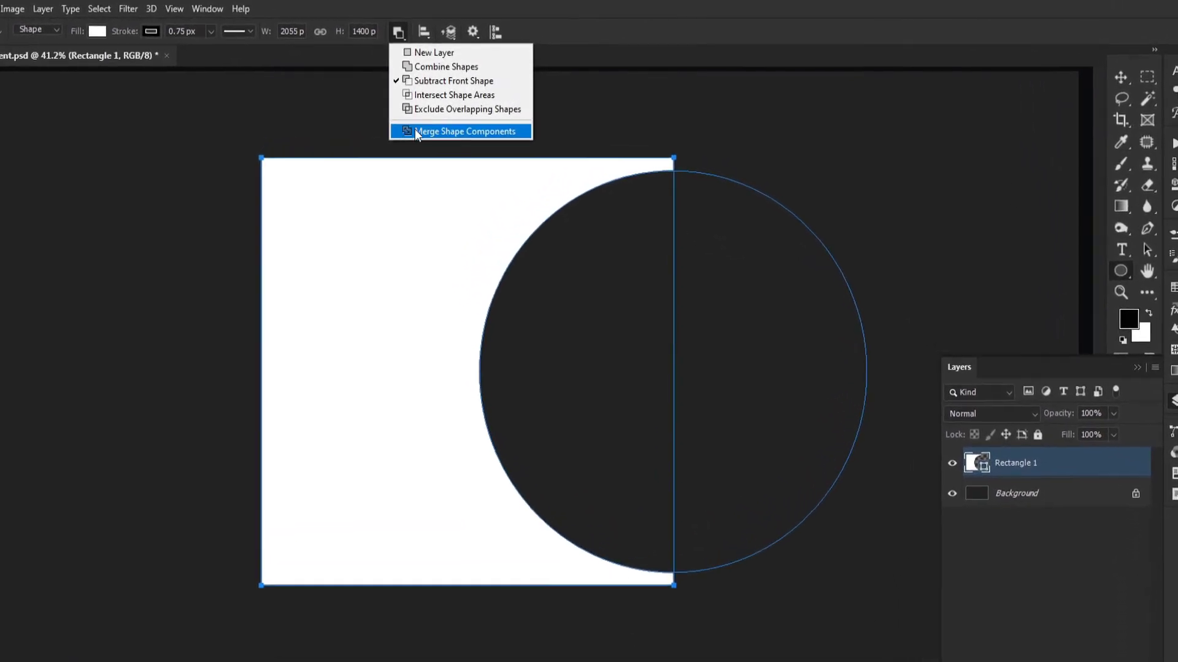
click(602, 34)
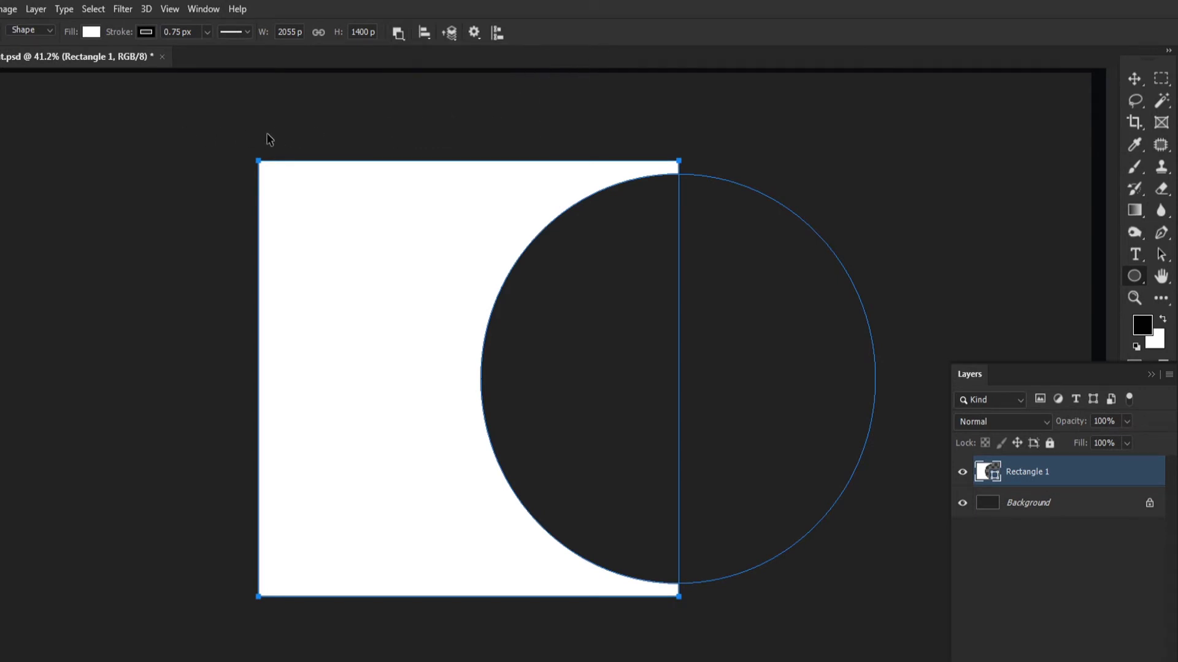
key(Return)
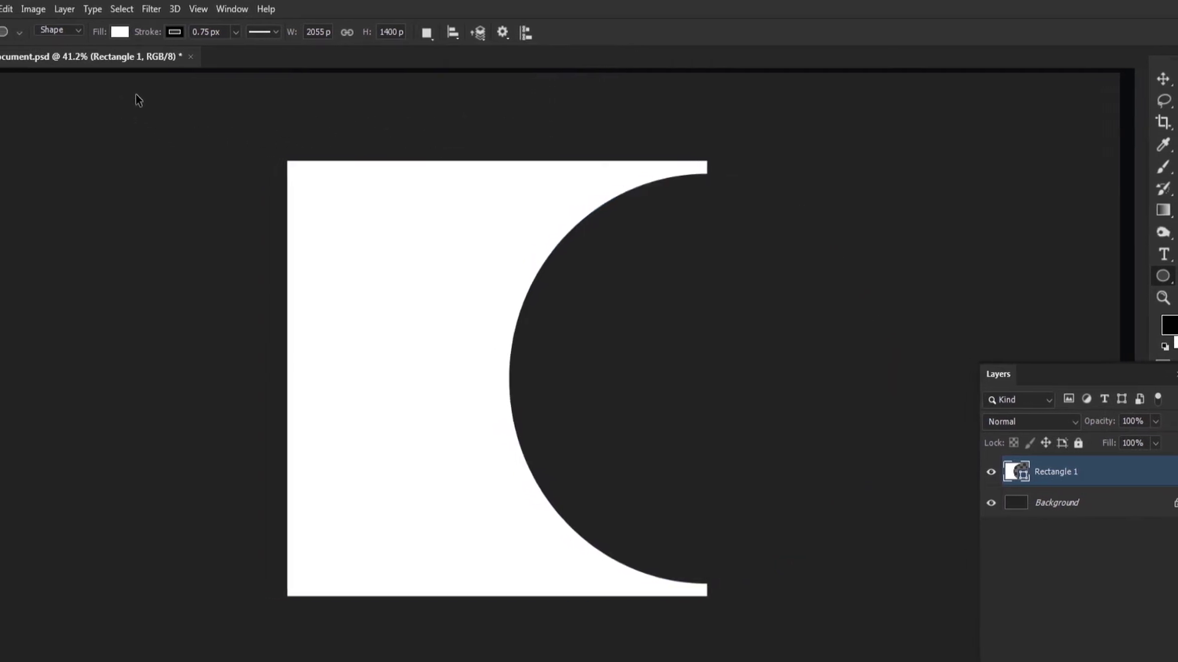
Step: Select both the square and circle paths and merge them into one path with Merge Shape Components
drag(280, 183, 1003, 661)
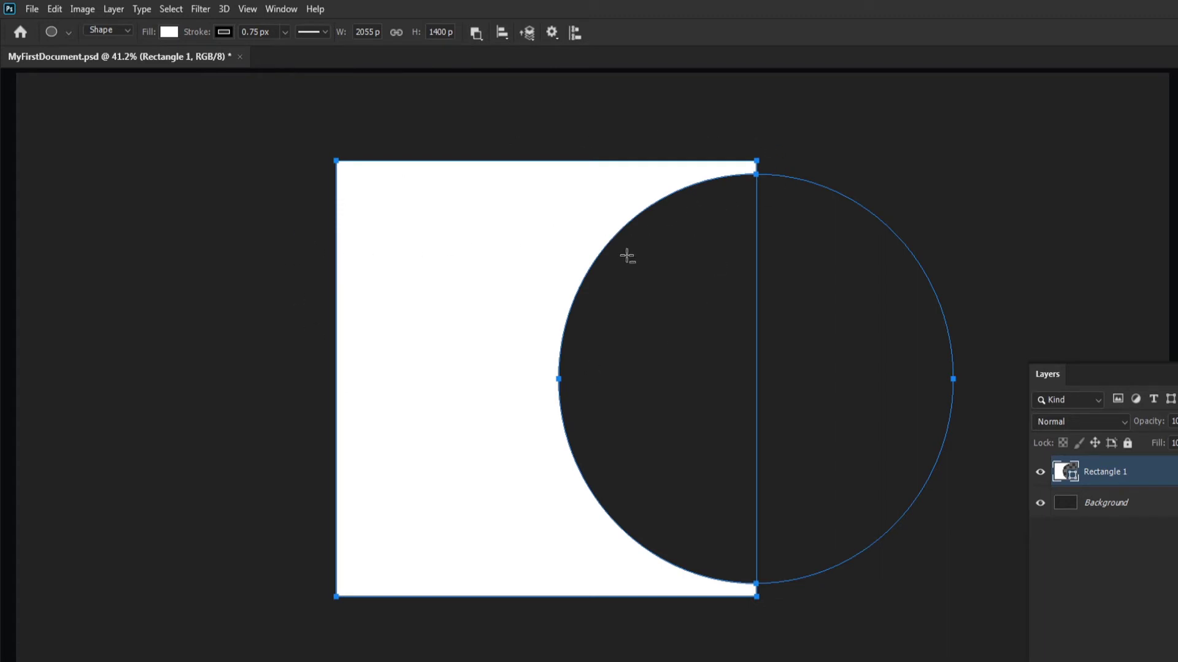
click(471, 31)
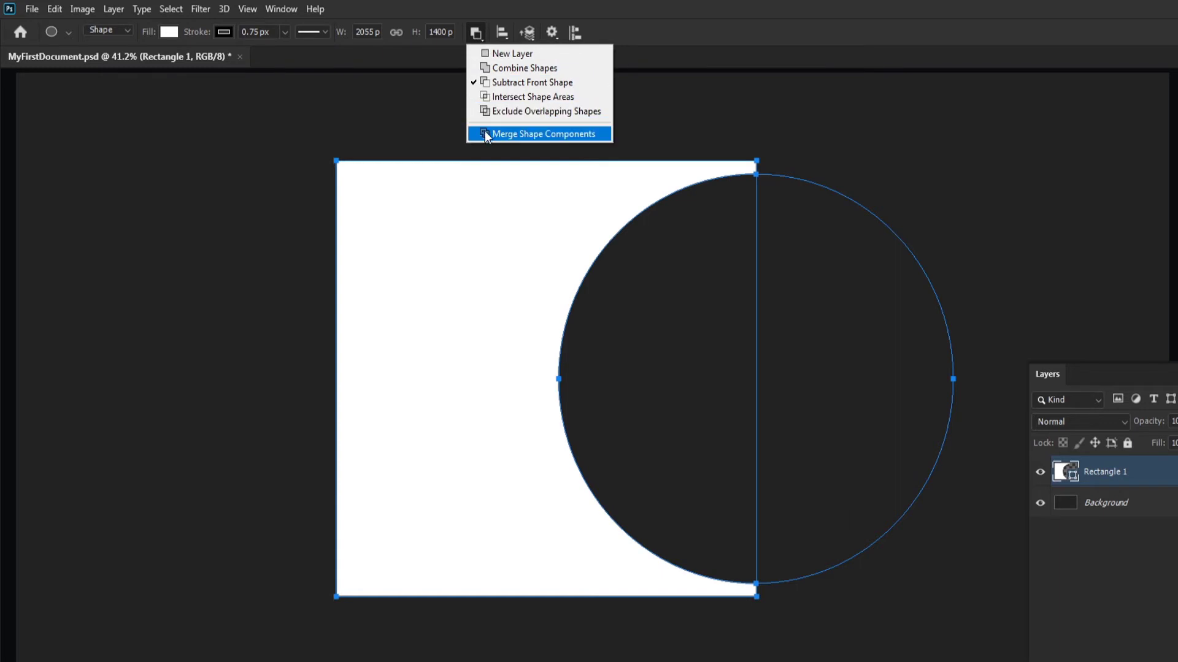
click(585, 133)
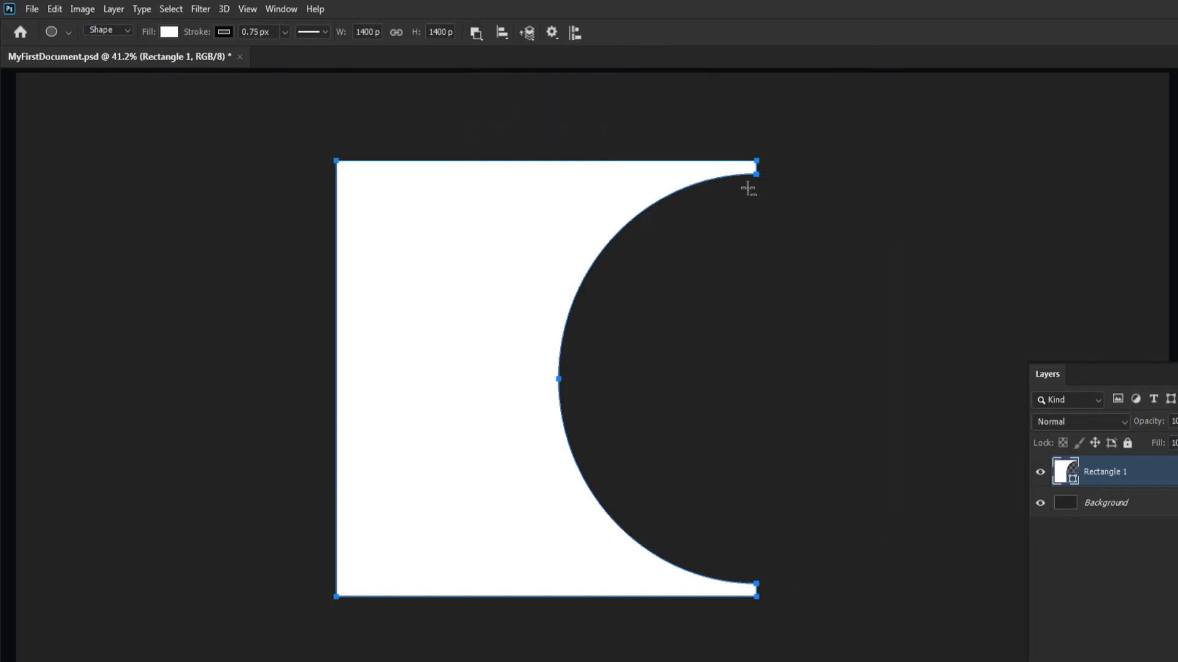
key(Return)
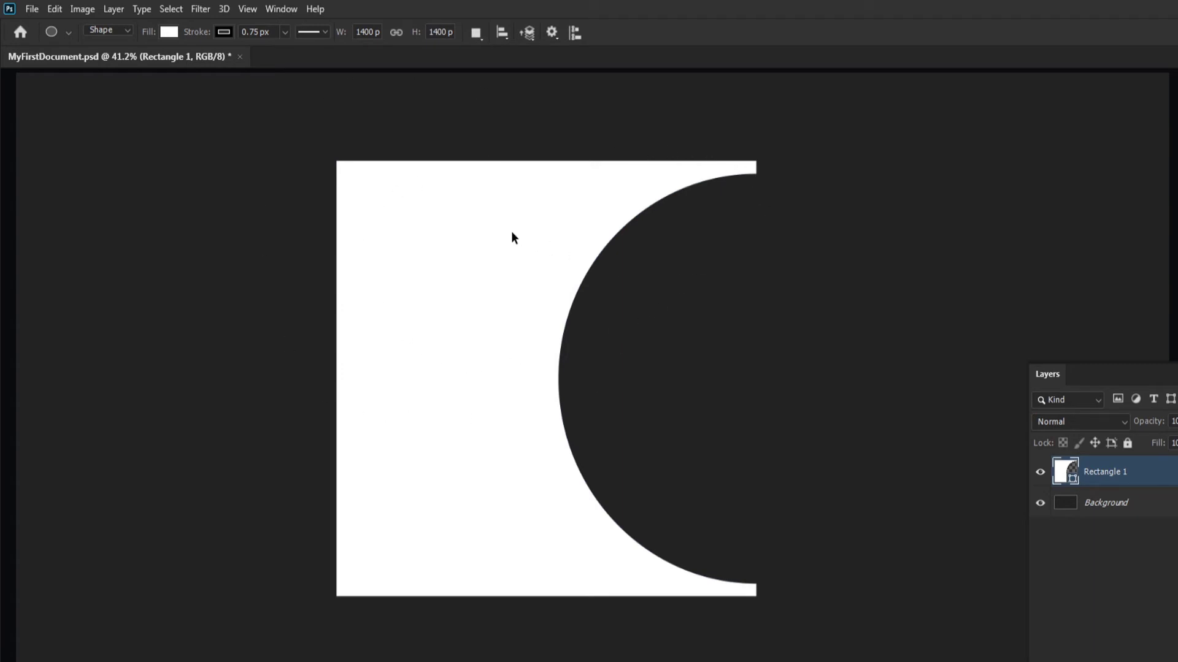
right_click(503, 183)
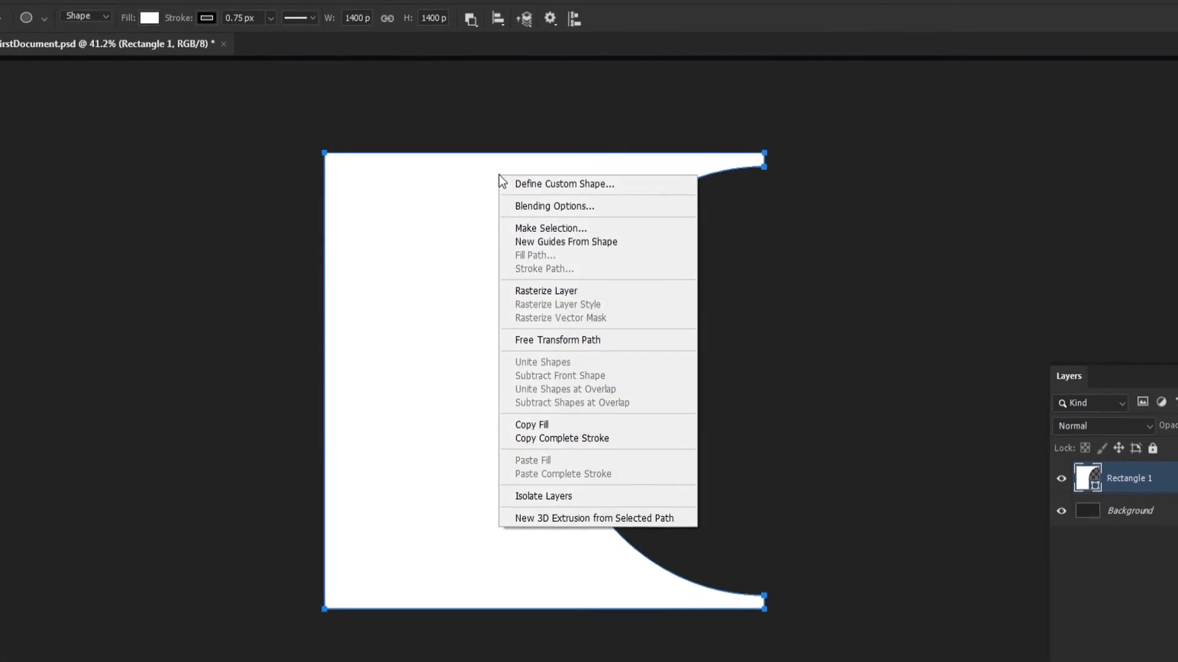
click(617, 184)
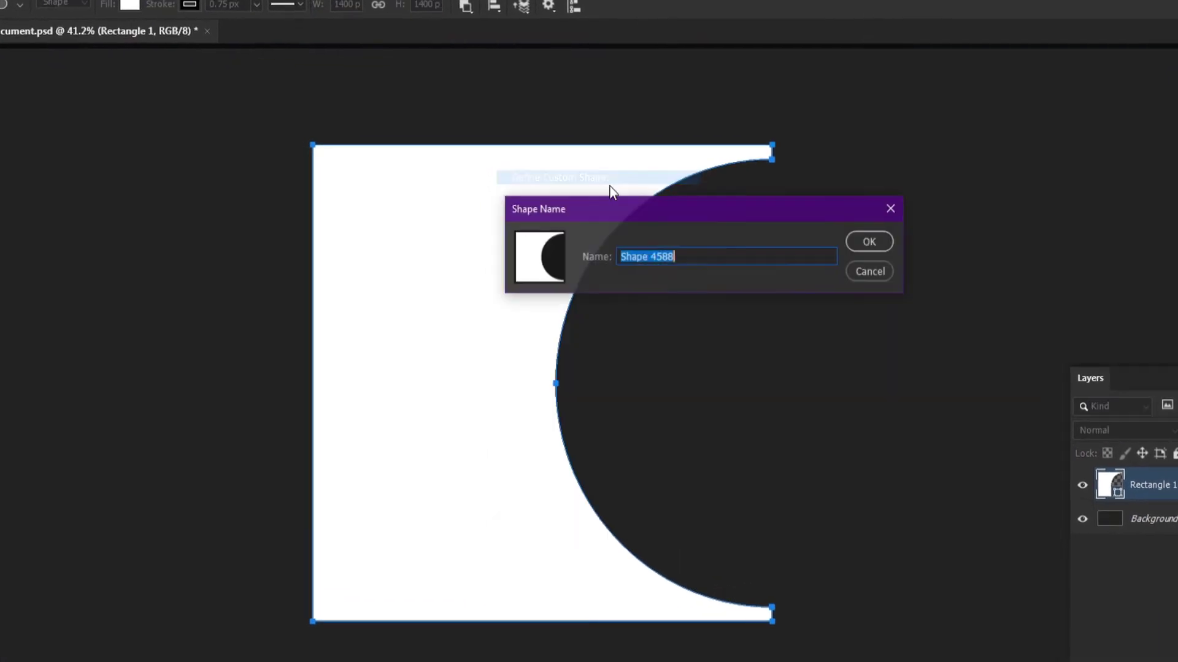
key(Return)
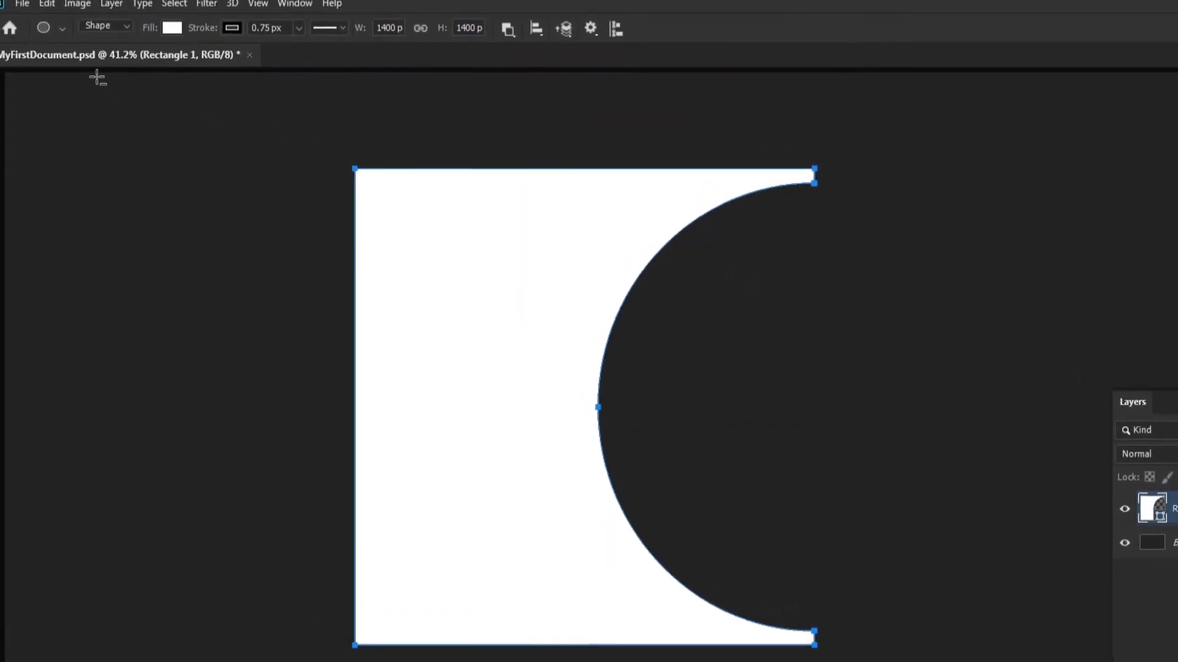
Step: Define the merged square-and-circle path as a custom shape named My First Shape
click(59, 10)
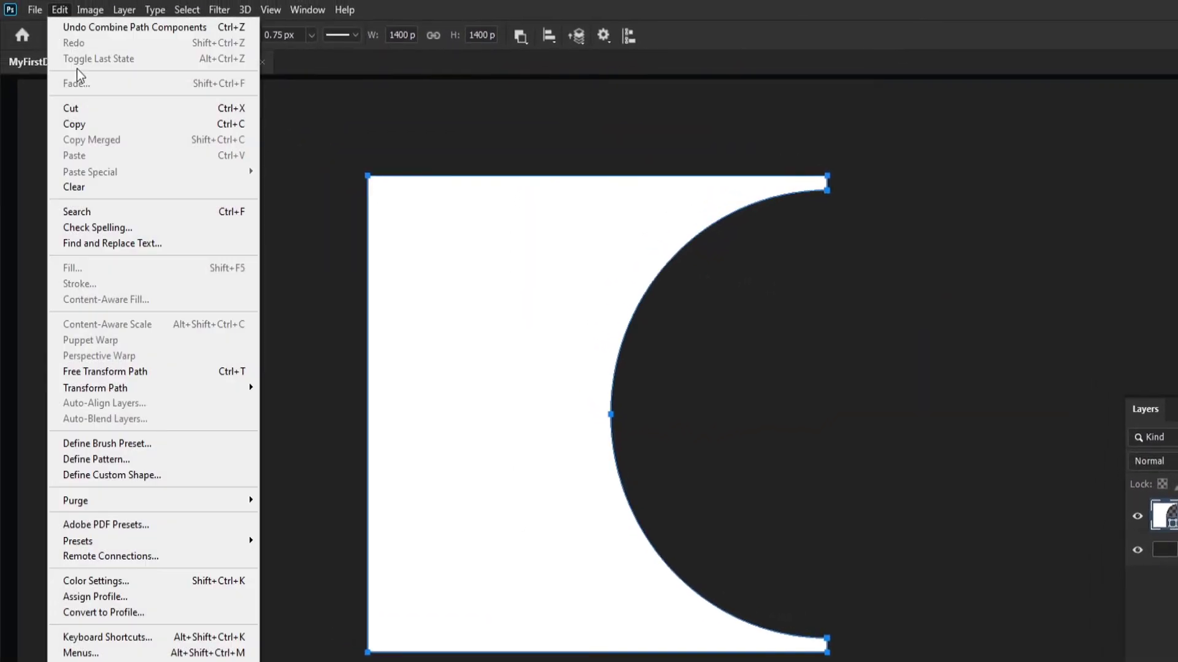
click(159, 474)
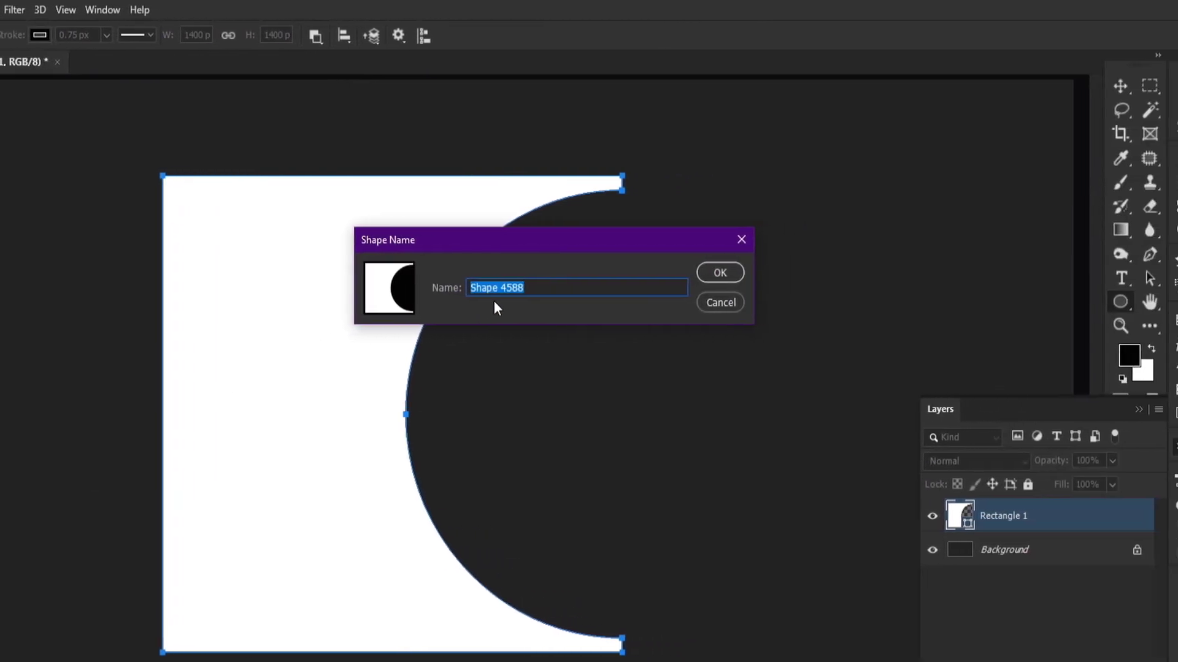
text(My First S)
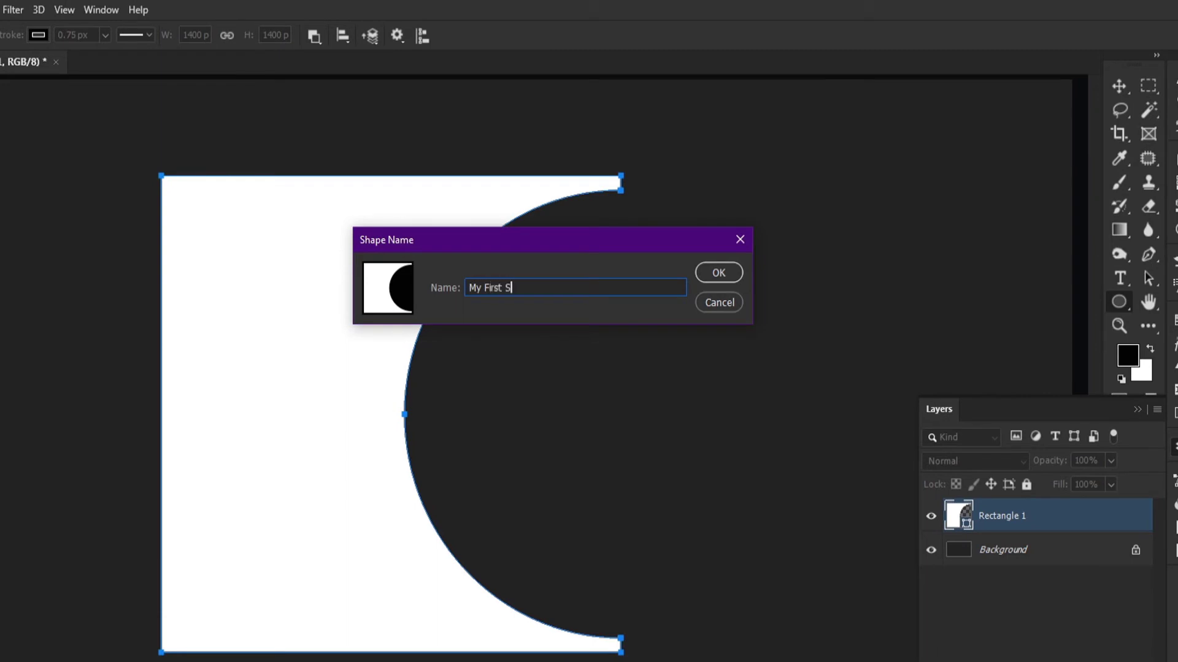
text(hape)
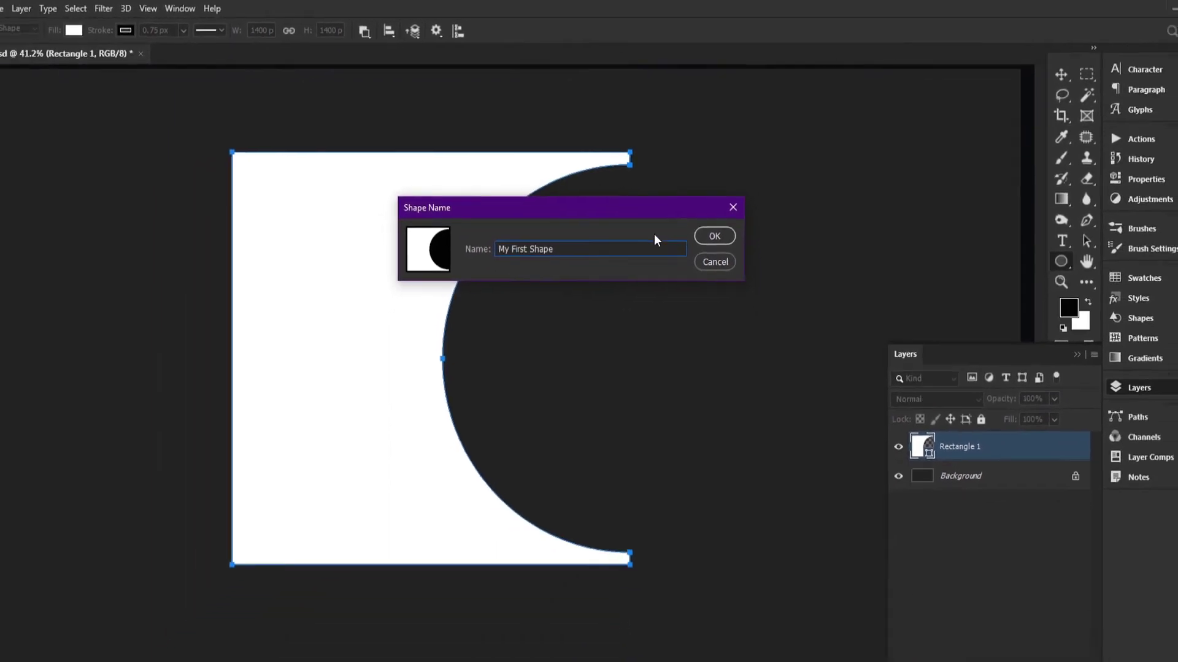
click(720, 218)
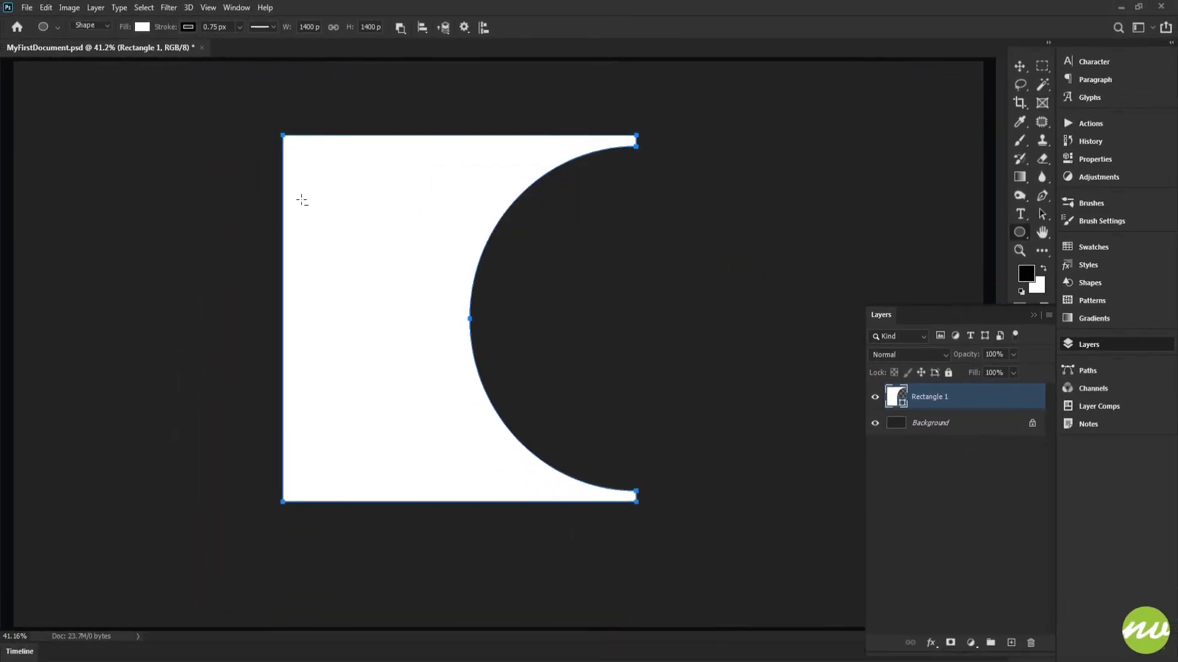
Step: Check whether Define Custom Shape is available with the merged shape's path deselected and with it selected
click(46, 8)
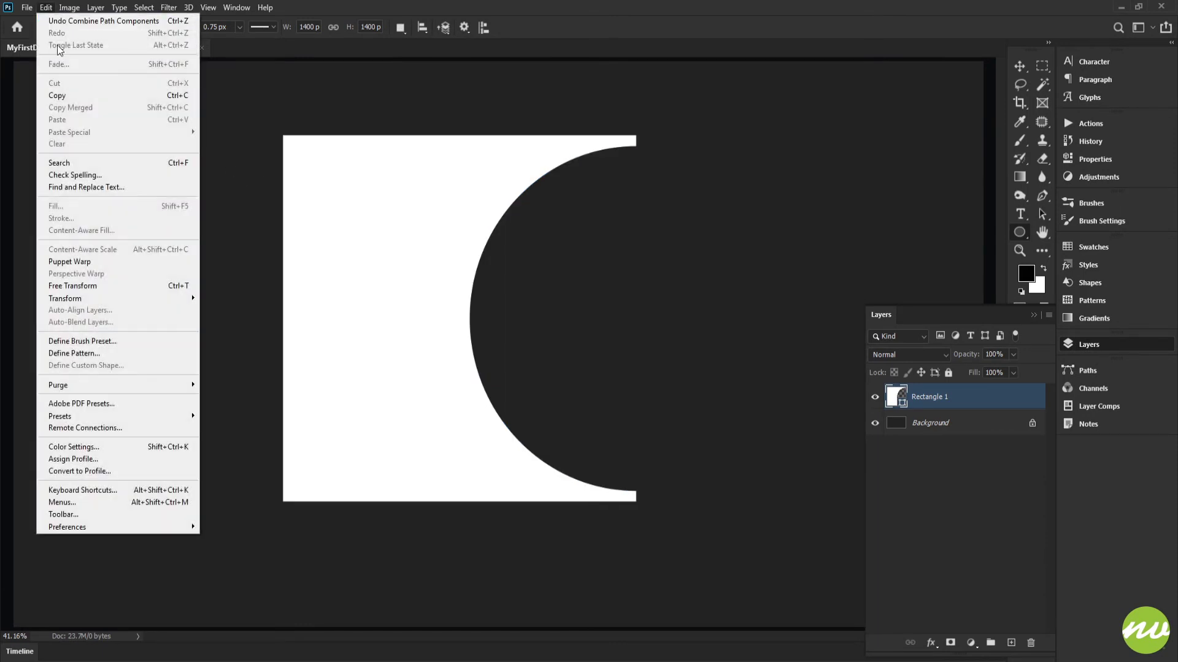
click(336, 158)
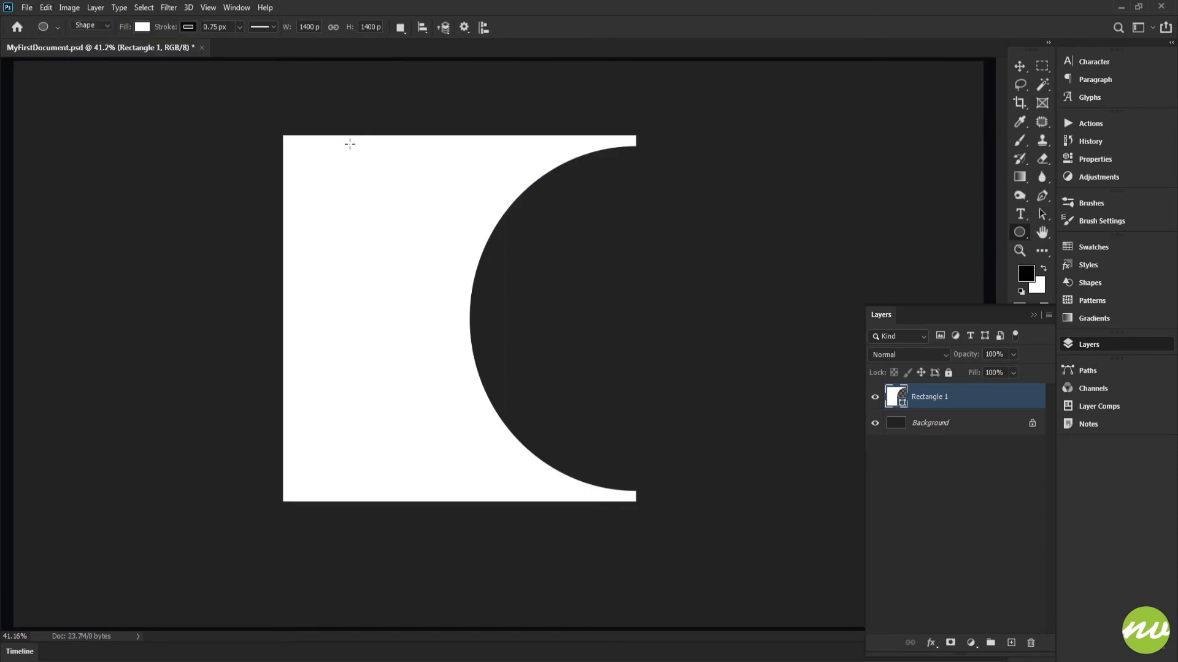
right_click(340, 160)
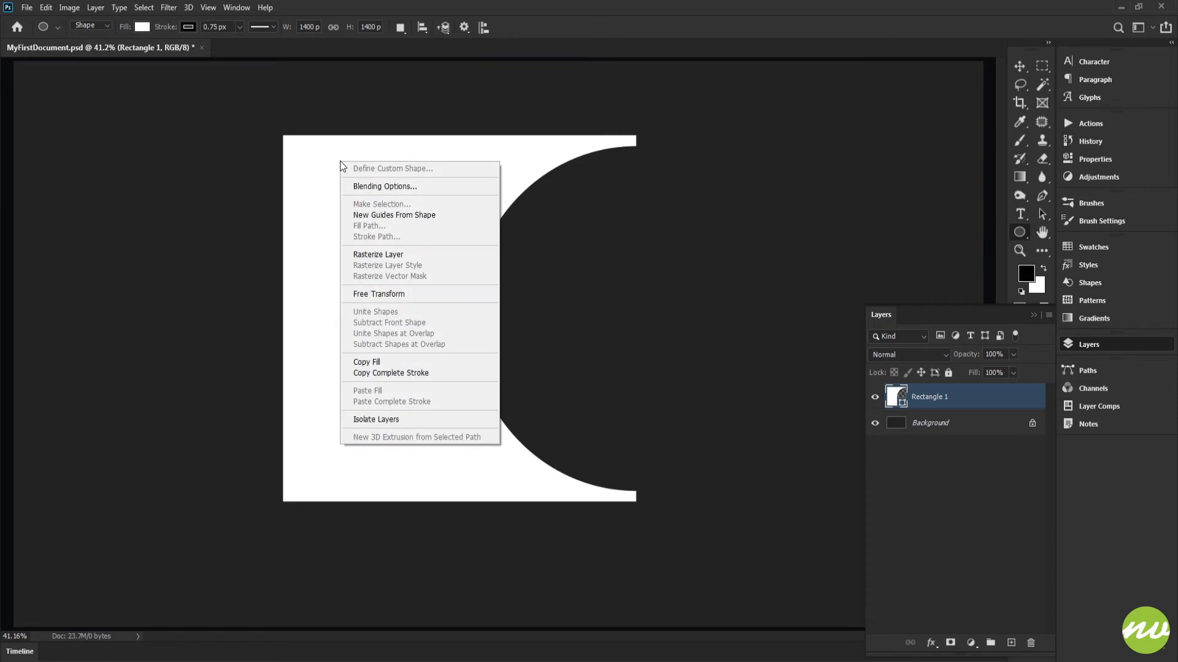
click(311, 125)
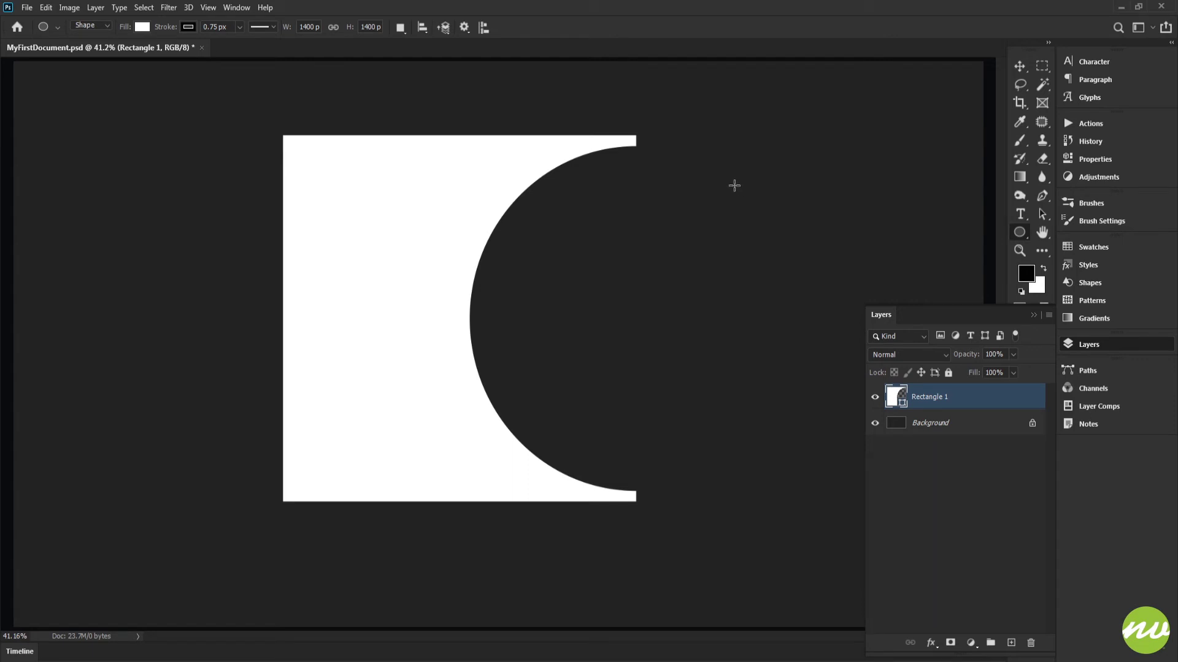
ctrl+click(308, 173)
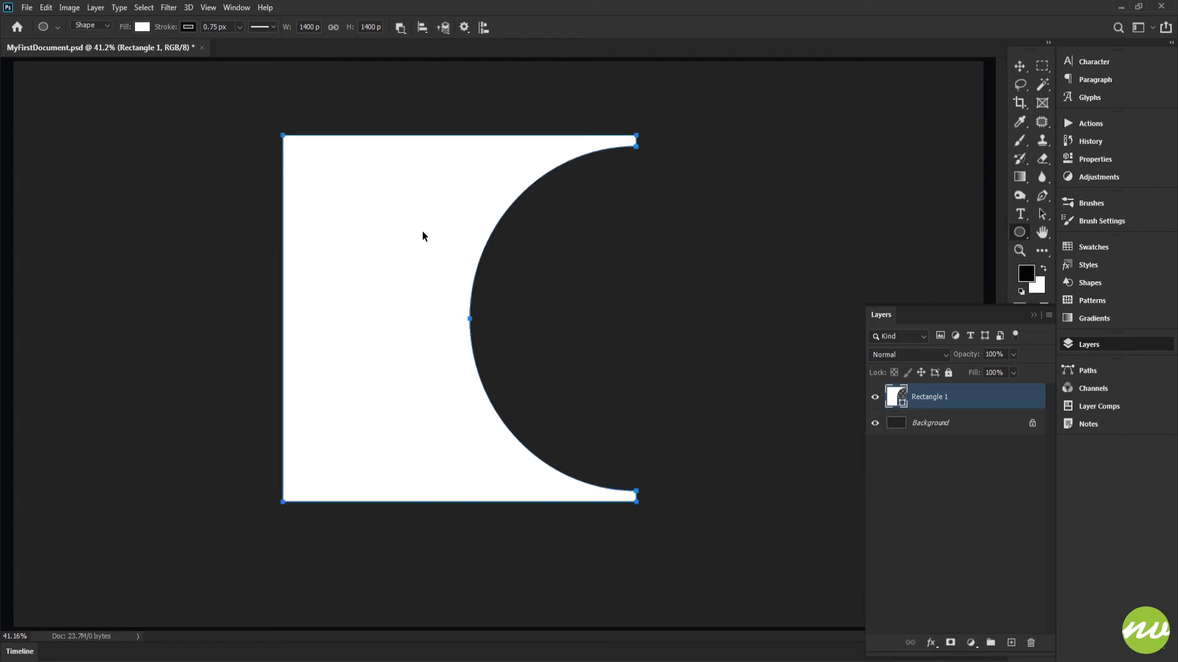
right_click(368, 157)
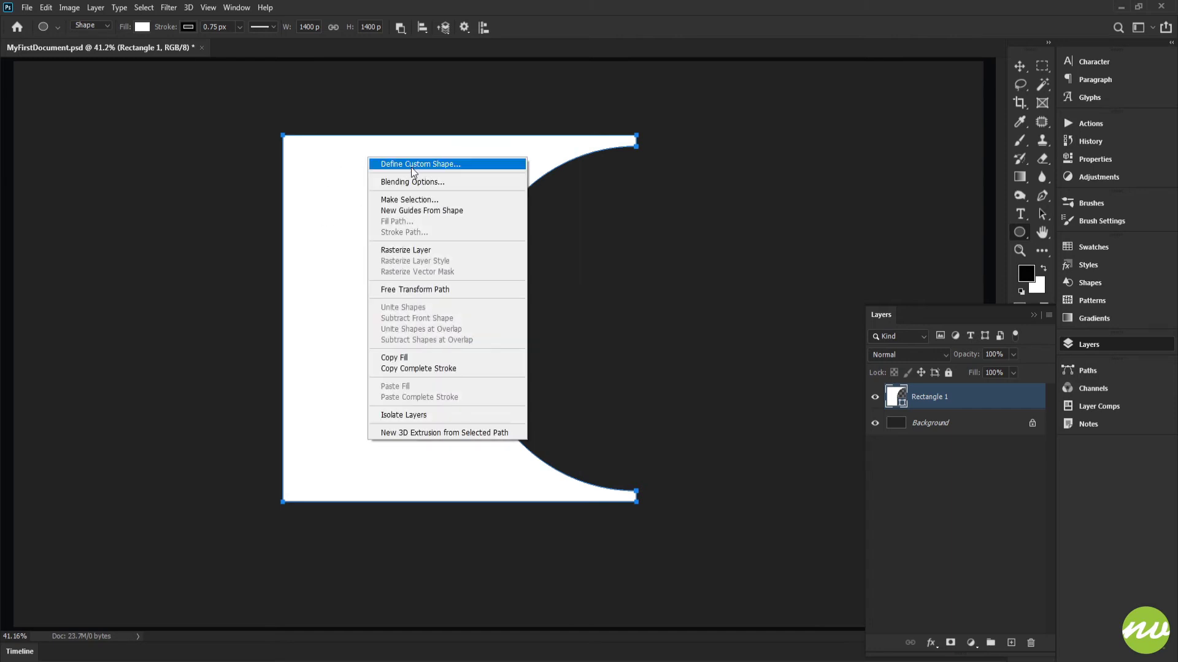
click(542, 62)
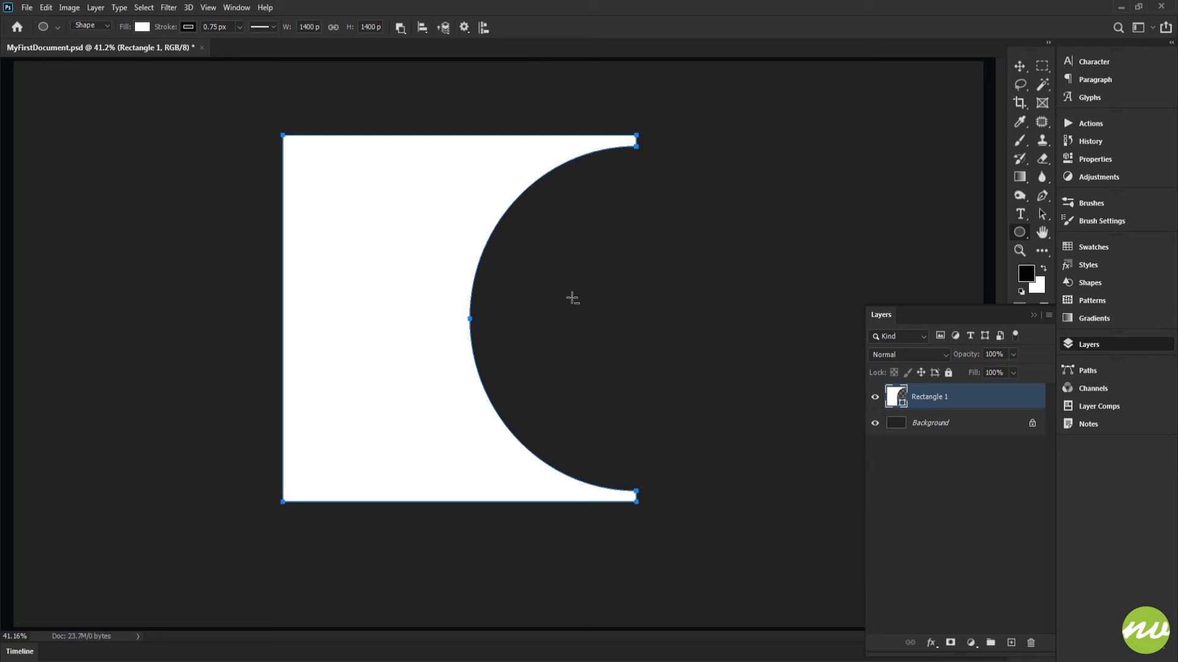
Step: Delete the original merged shape from the canvas and switch to the Custom Shape tool
key(Delete)
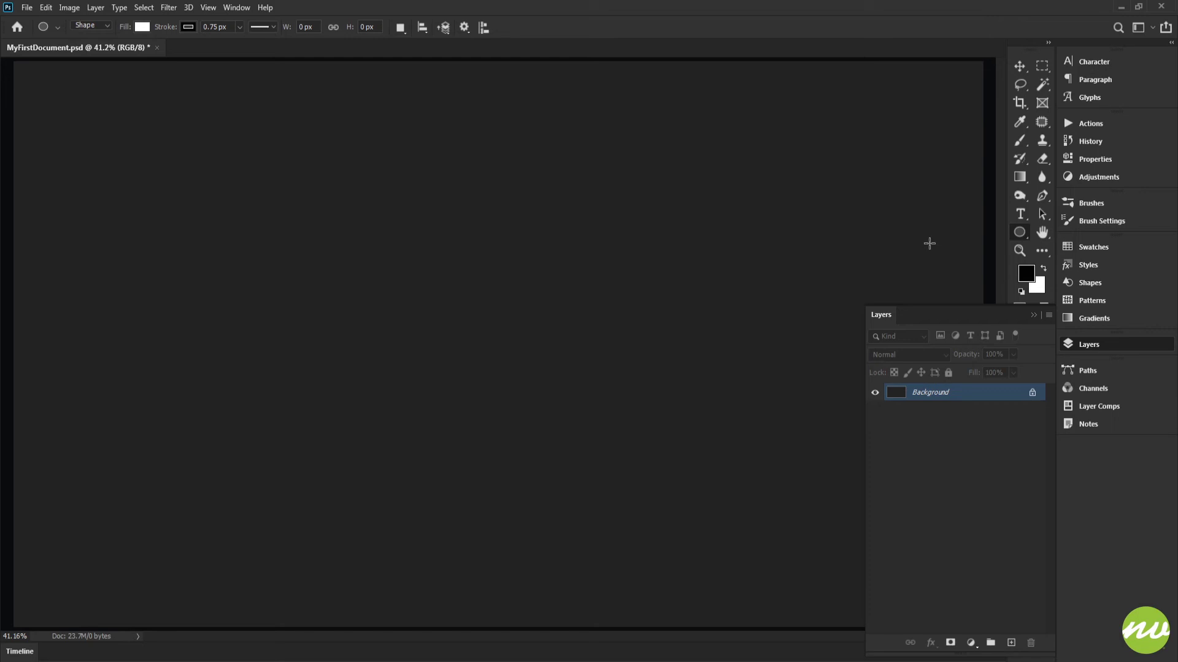
key(shift+u)
key(shift+u)
key(shift+u)
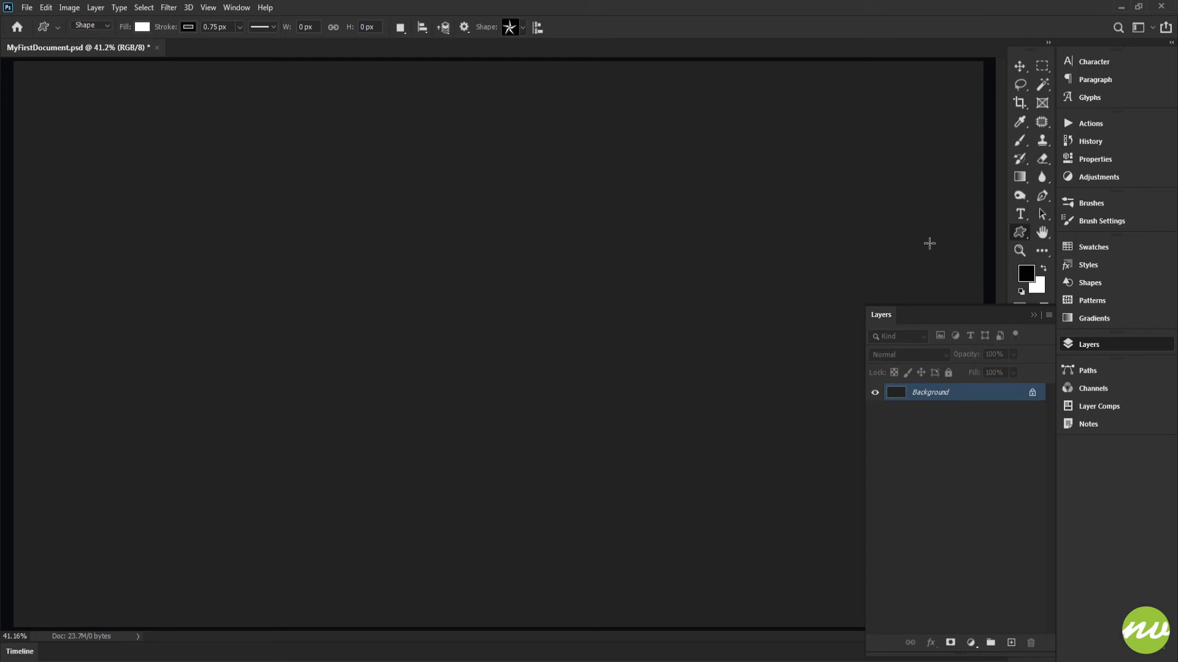
right_click(1014, 234)
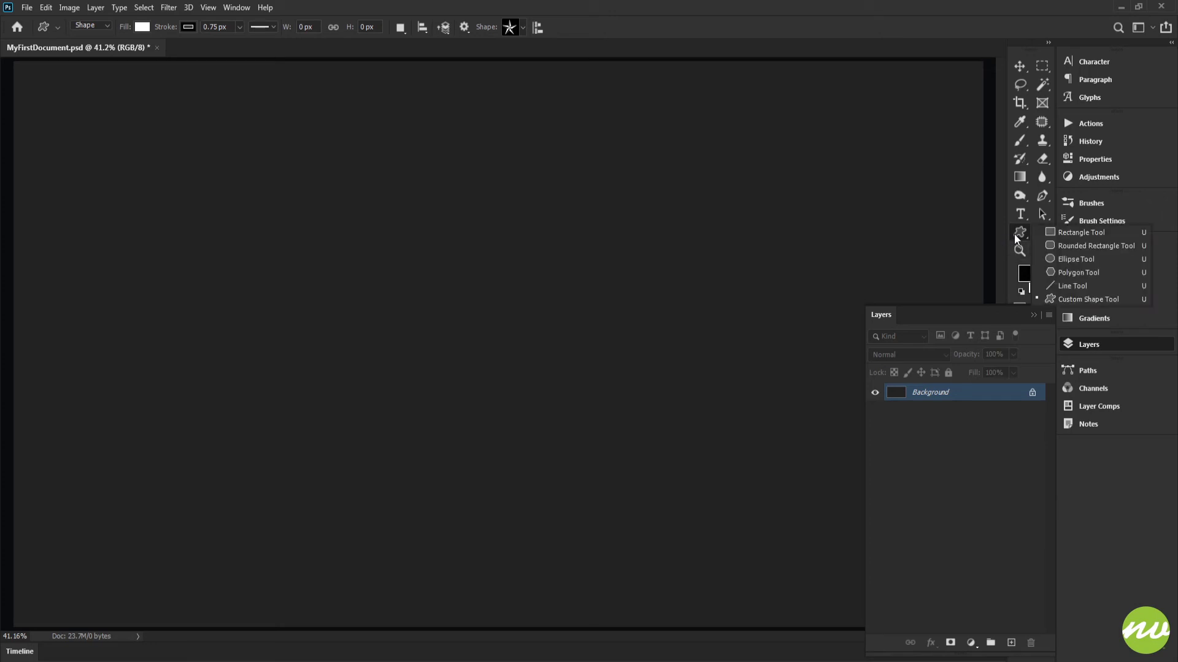
click(1081, 300)
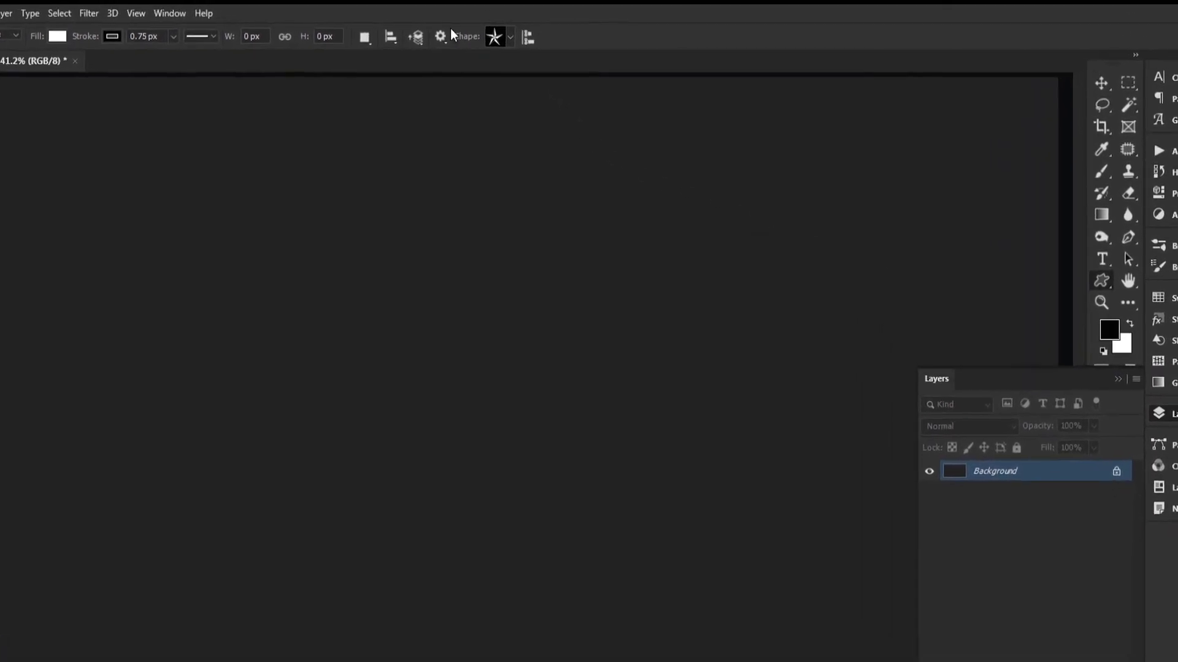
Step: Choose the saved My First Shape and draw it about 1469 x 1469 px near the middle of the canvas
click(504, 43)
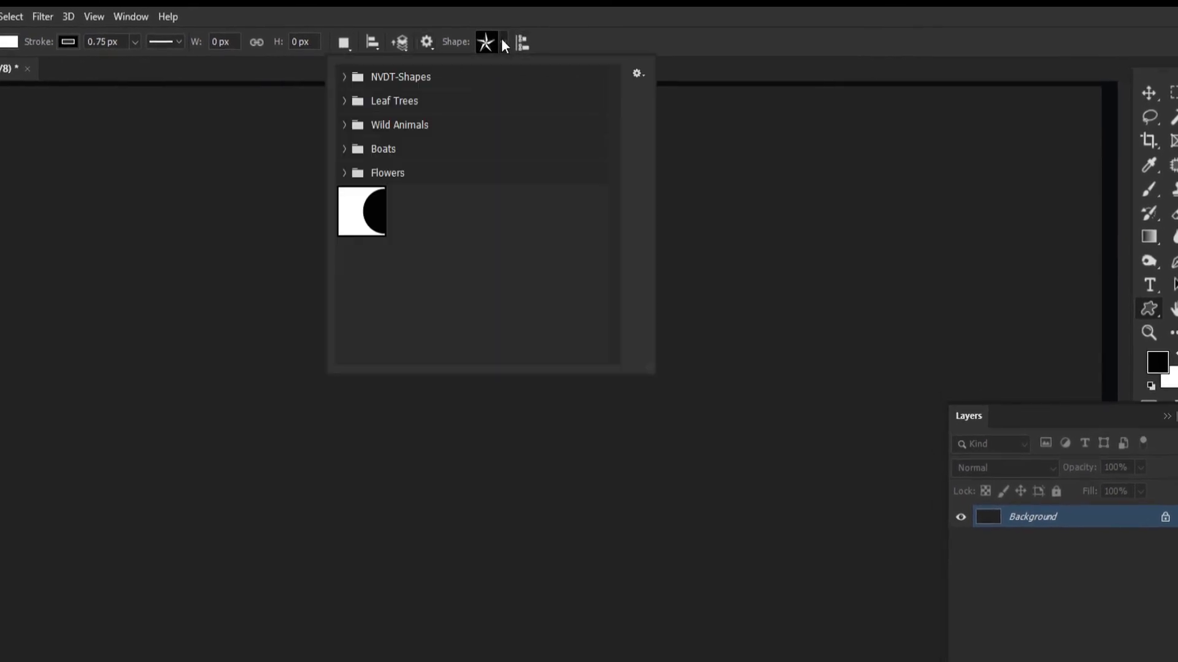
click(362, 215)
click(816, 28)
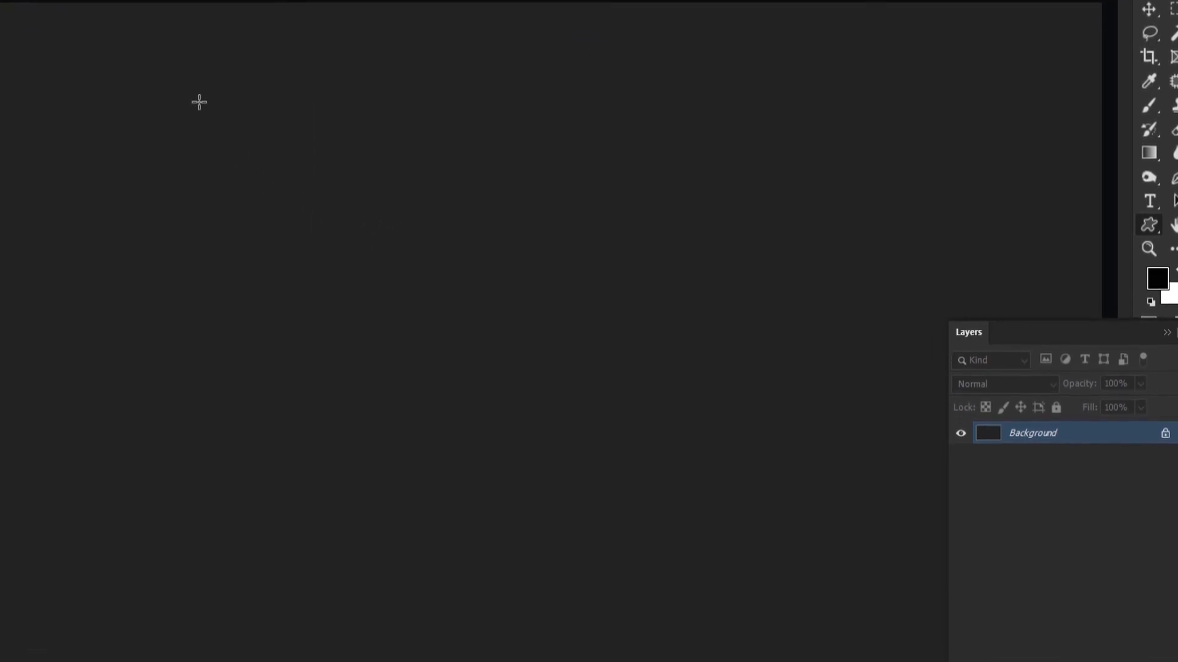
drag(198, 124, 715, 598)
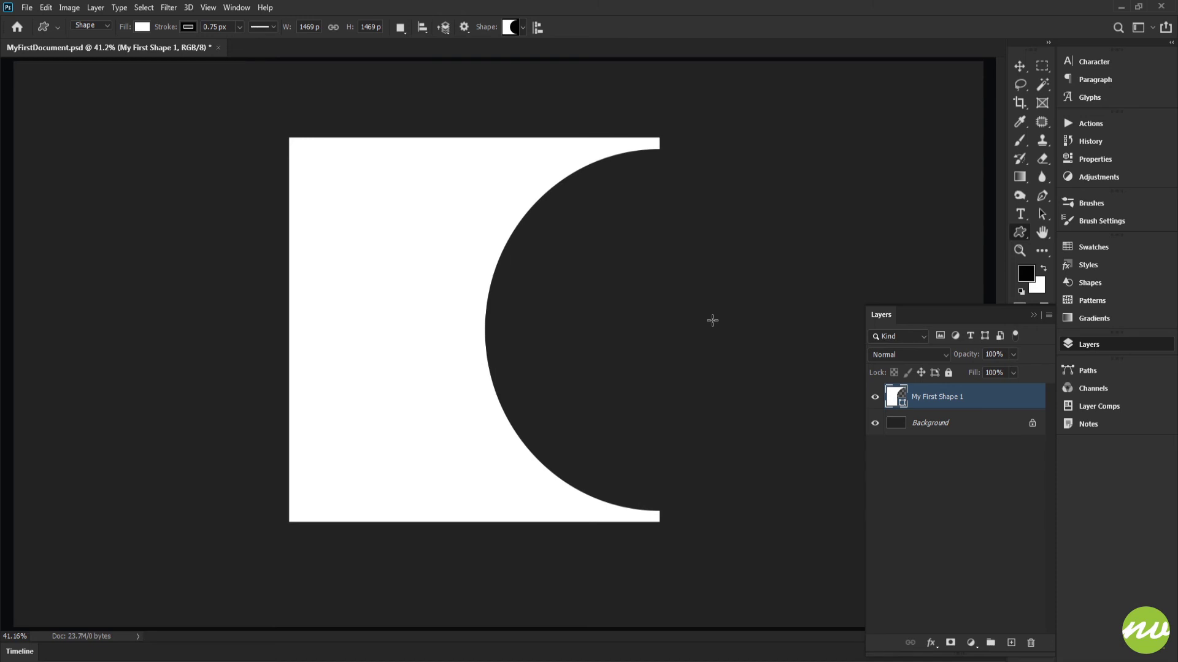
Step: Save a copy of the document on the computer as MyFirstShape.psd in the NVDT-Projects folder, with Maximize Compatibility on
click(27, 8)
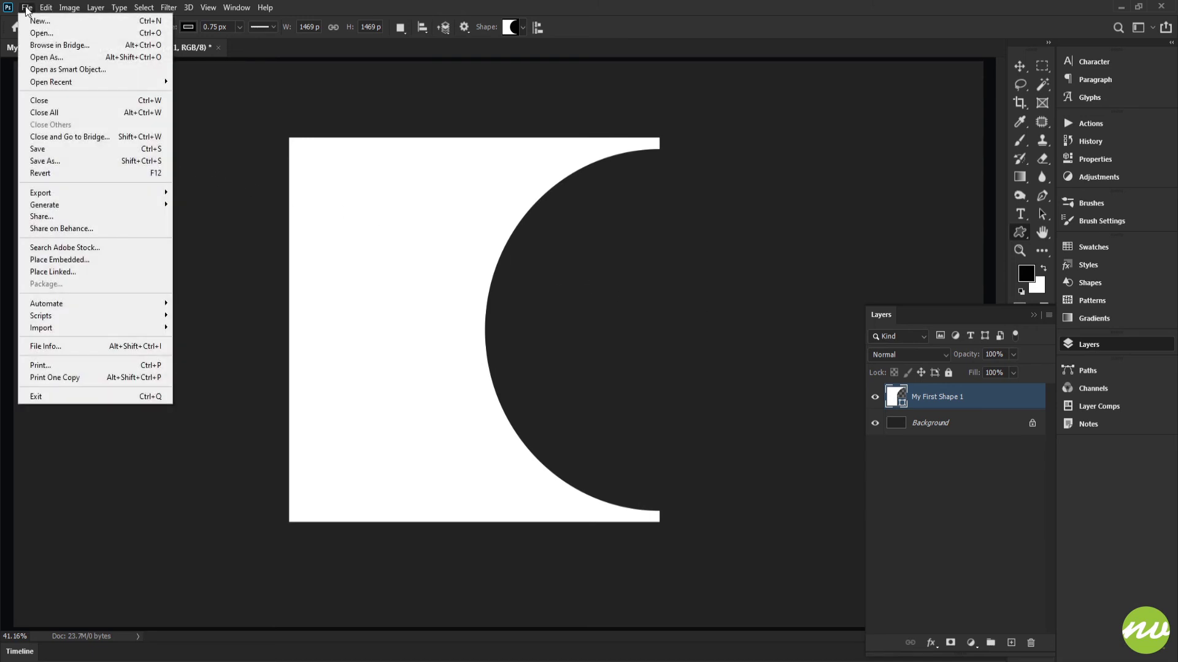
click(137, 160)
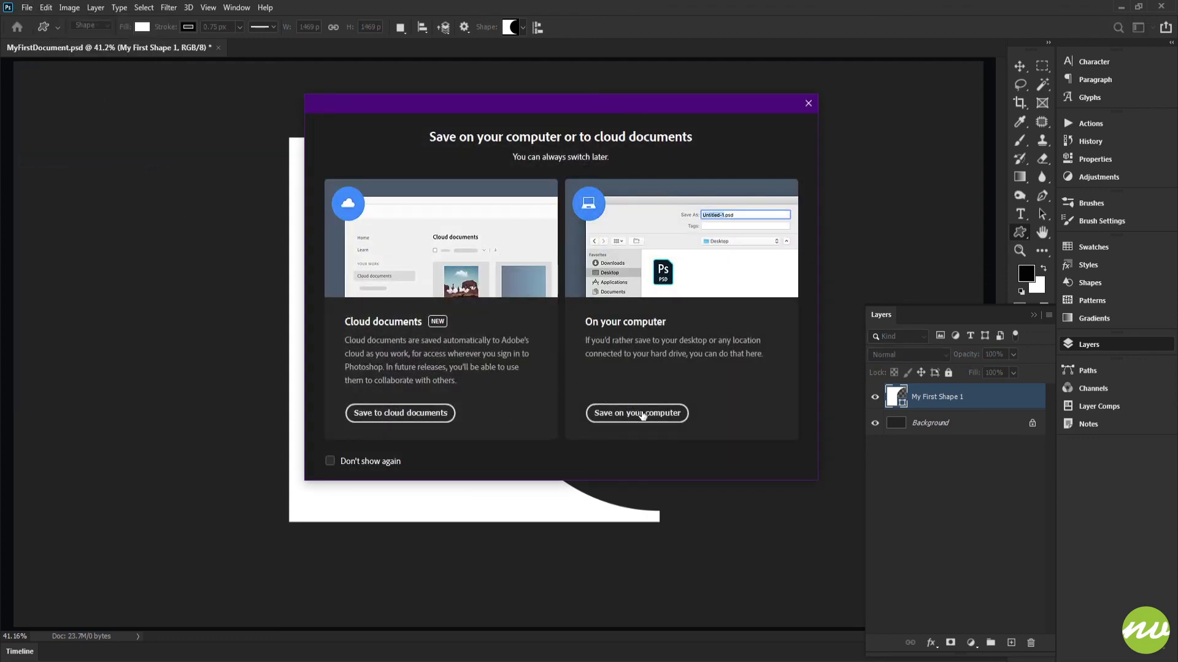
click(643, 414)
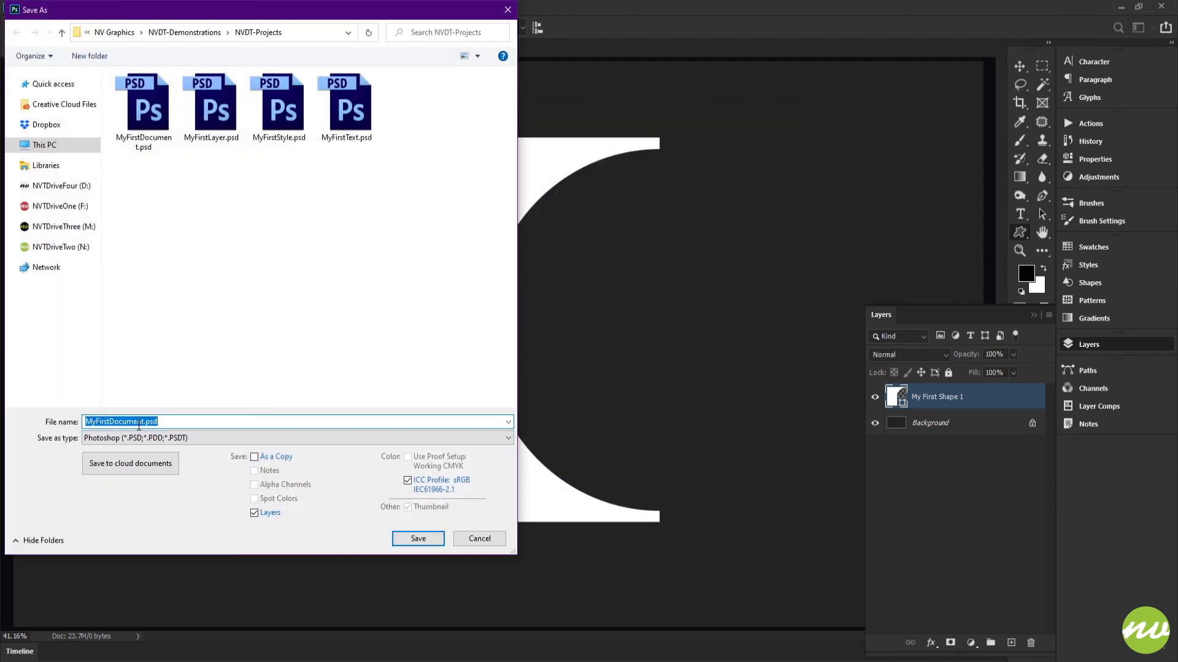
drag(145, 423, 111, 422)
text(Sa)
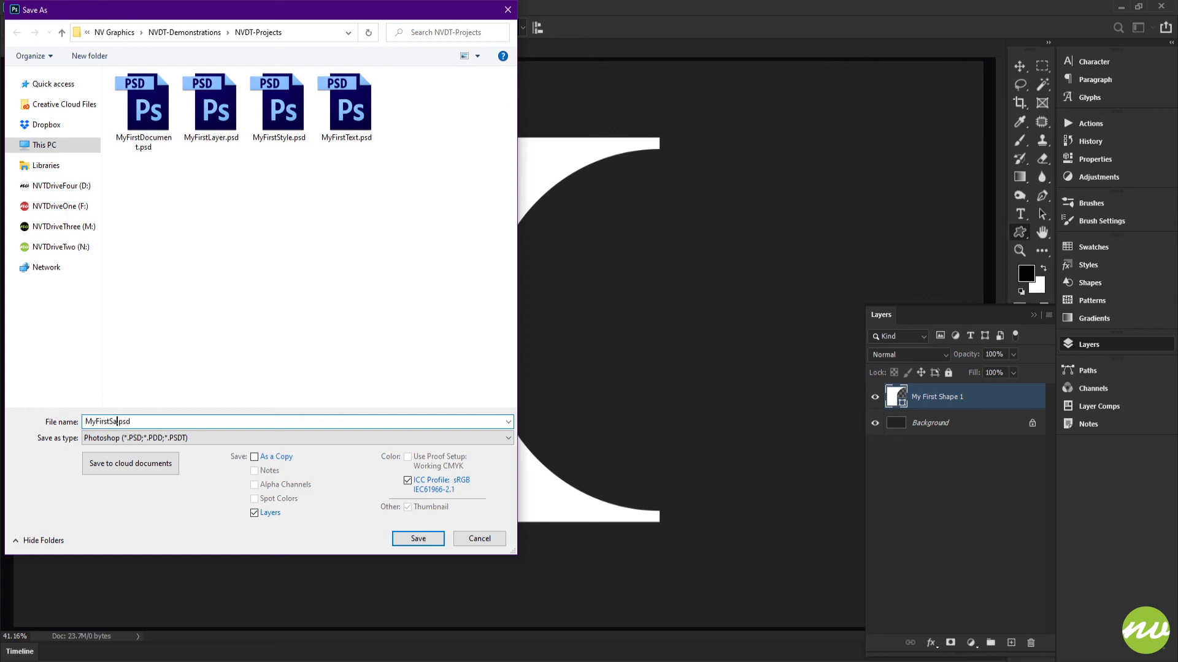
text(hpe)
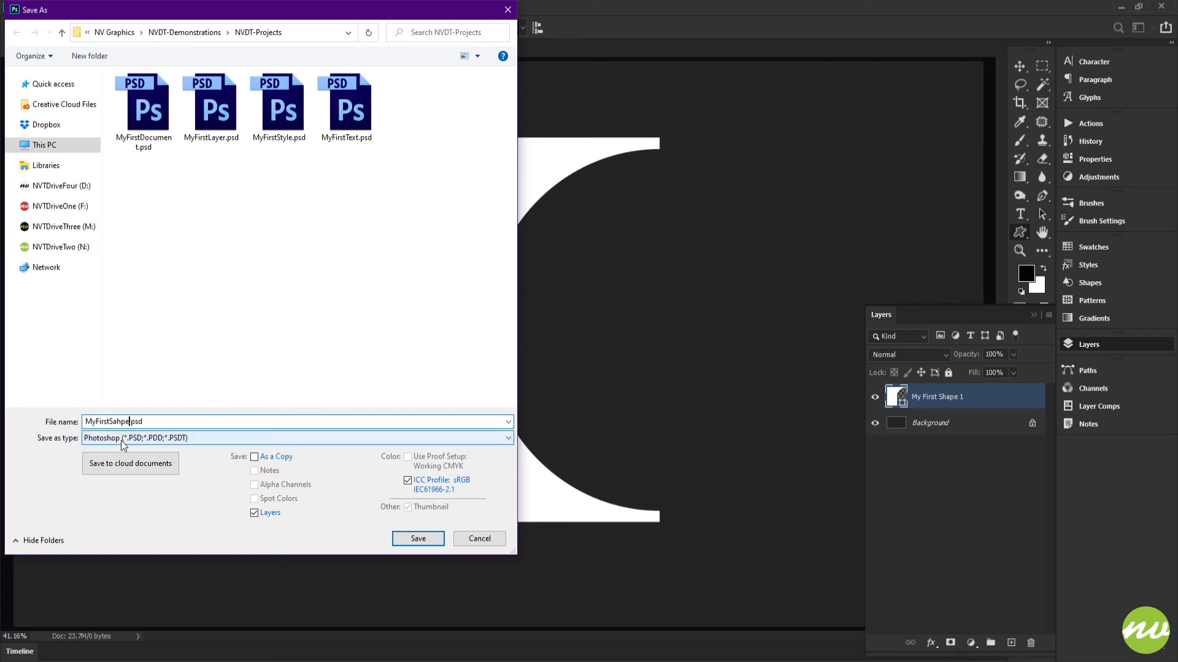
key(BackSpace)
key(BackSpace)
key(BackSpace)
key(BackSpace)
text(hape)
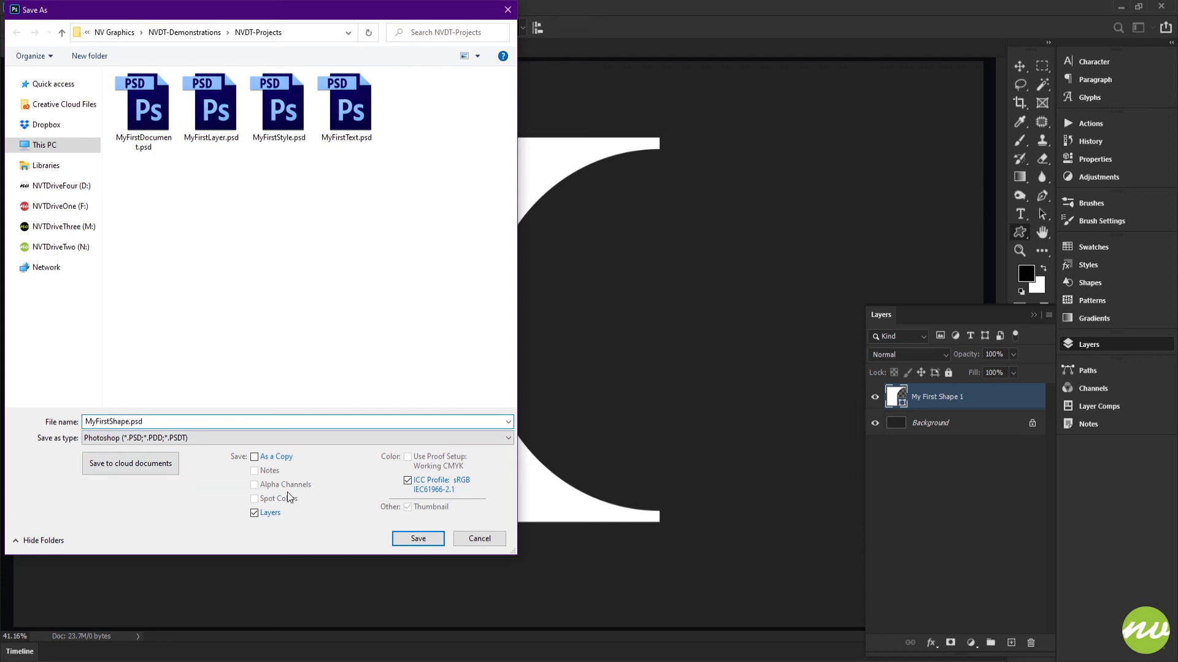
click(413, 540)
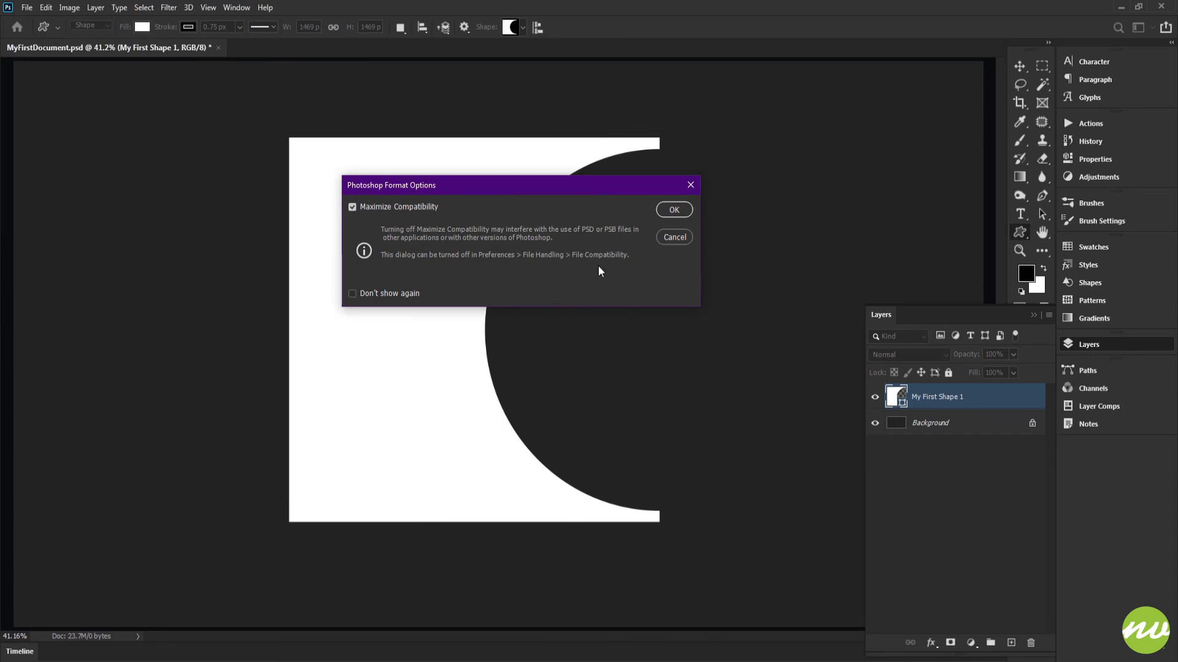
click(675, 209)
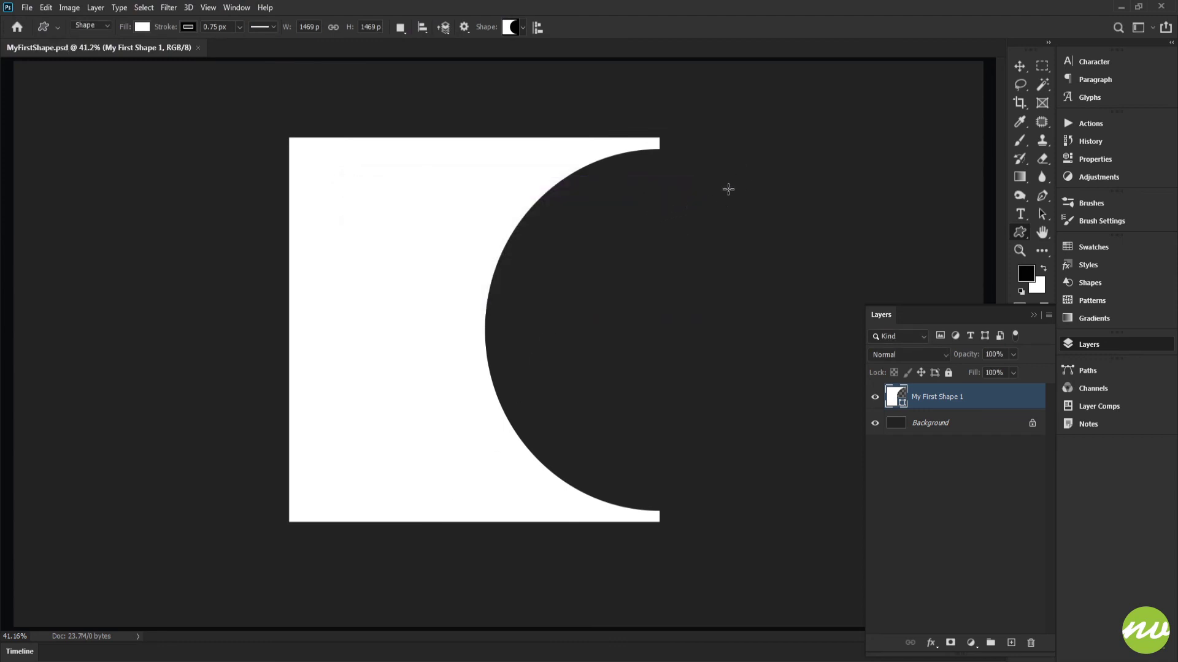